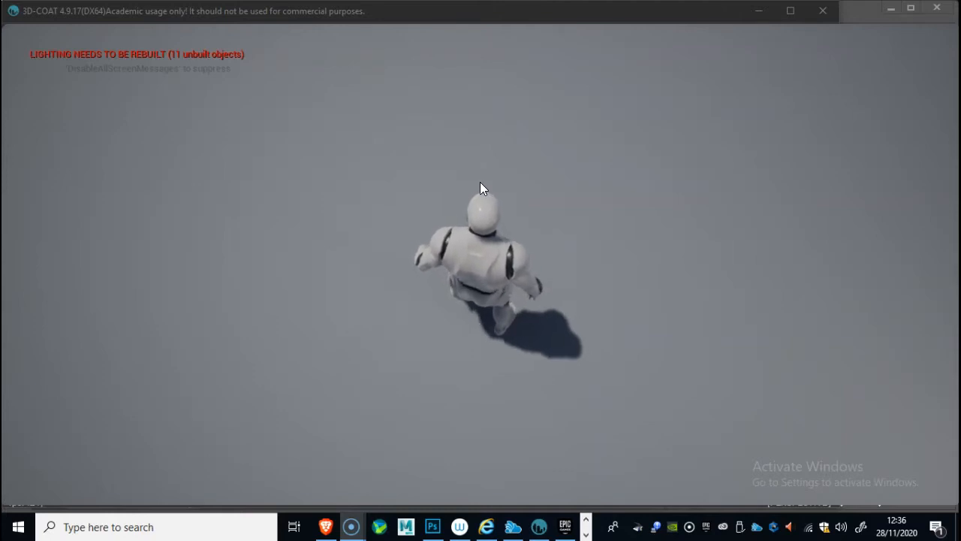
# Run and jump the character around the glass panels in the playing level to examine their transparency, refraction and surface detail.
pyautogui.click(481, 177)
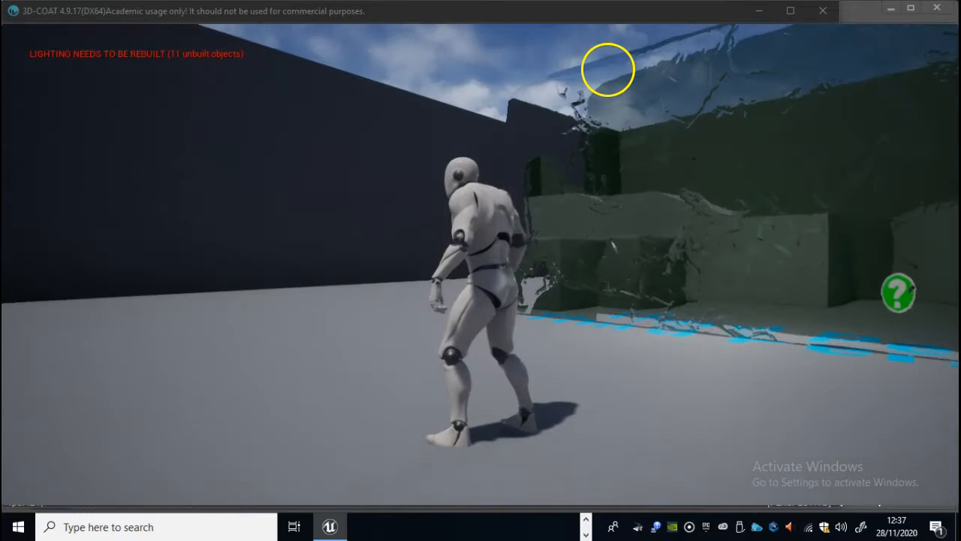
pyautogui.press('w')
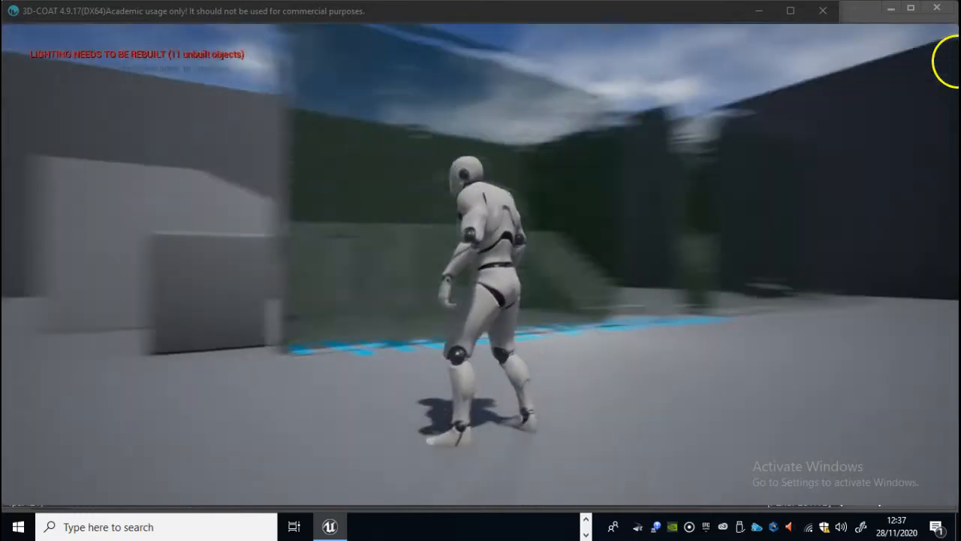
pyautogui.press('w')
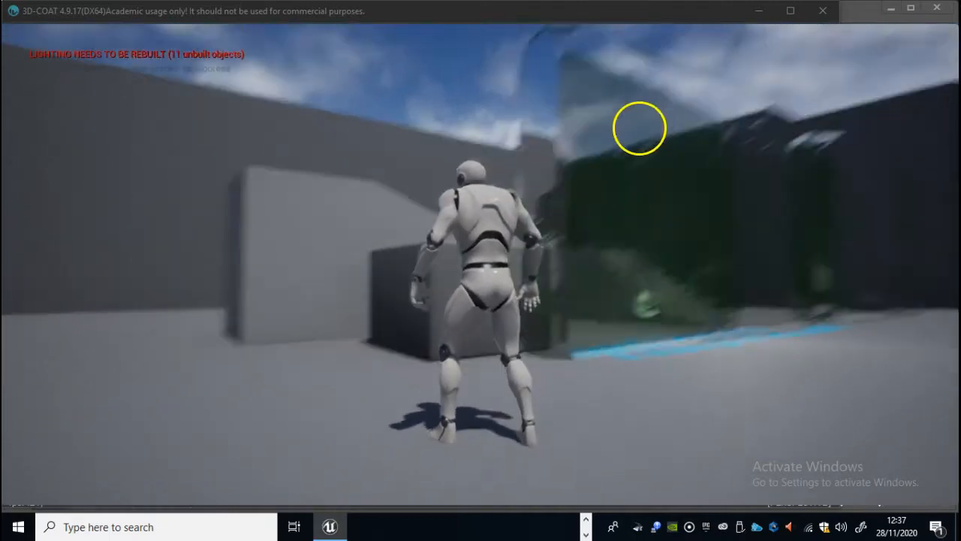
pyautogui.press('w')
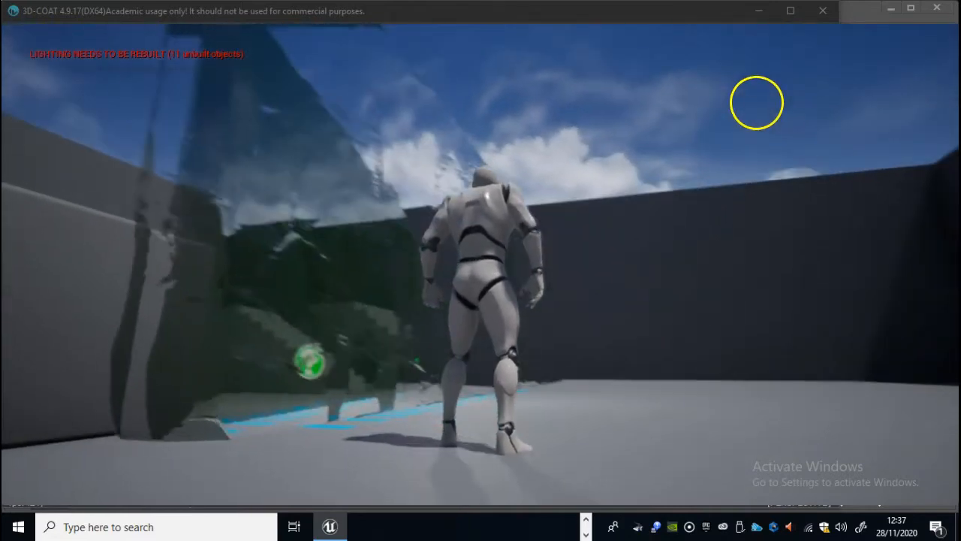
pyautogui.press('w')
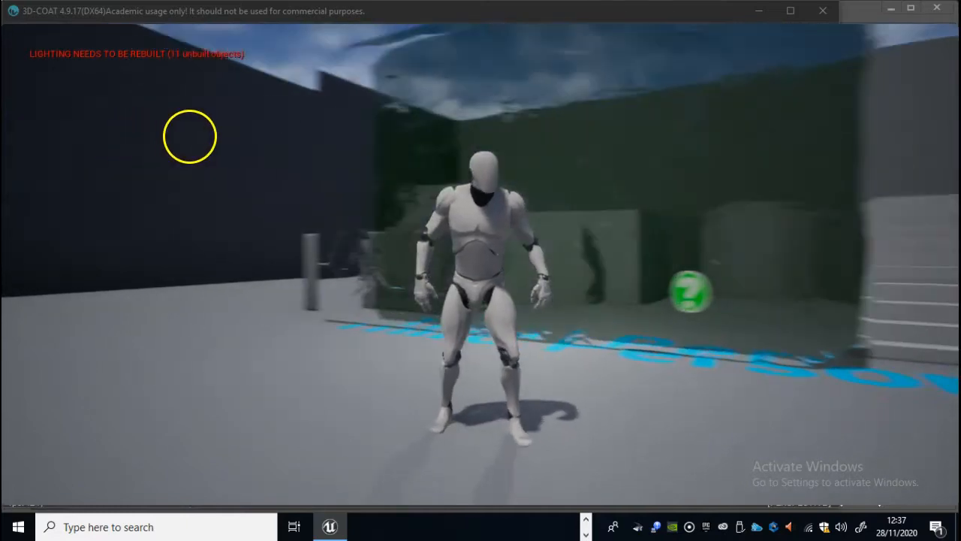
pyautogui.press('w')
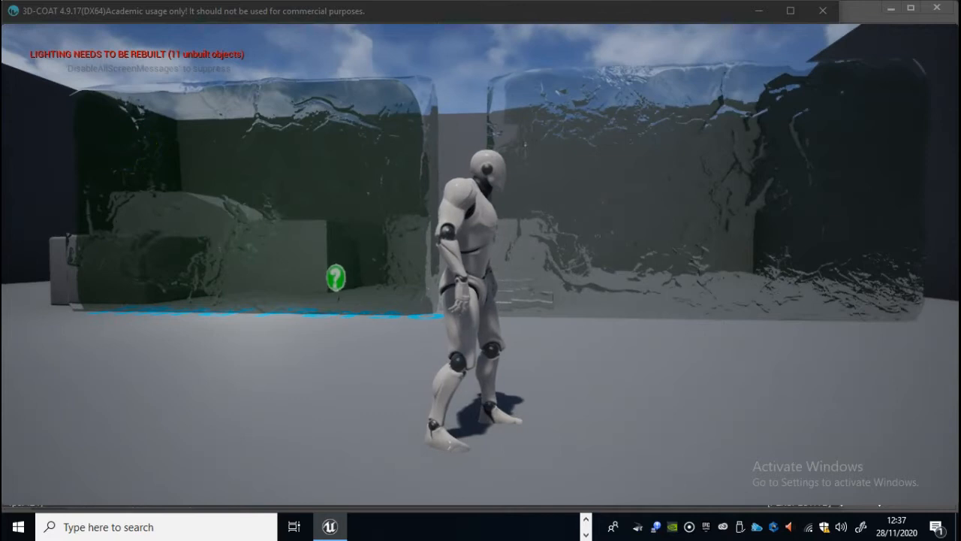
pyautogui.press('w')
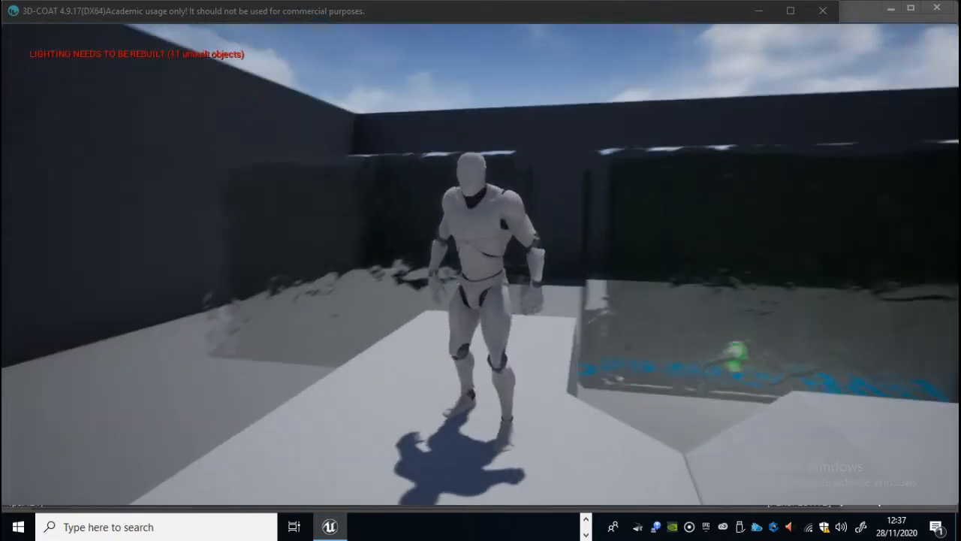
pyautogui.press('w')
pyautogui.press('space')
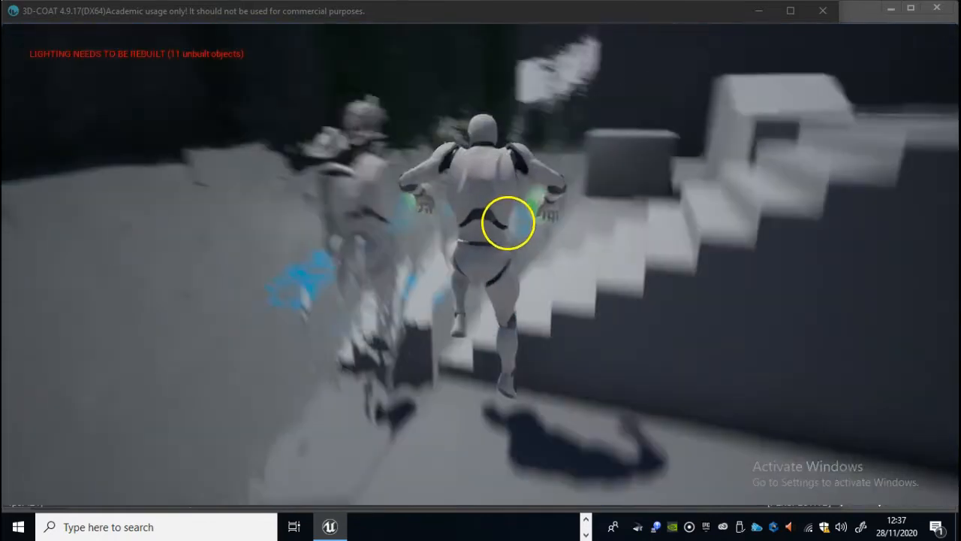
pyautogui.press('w')
pyautogui.press('space')
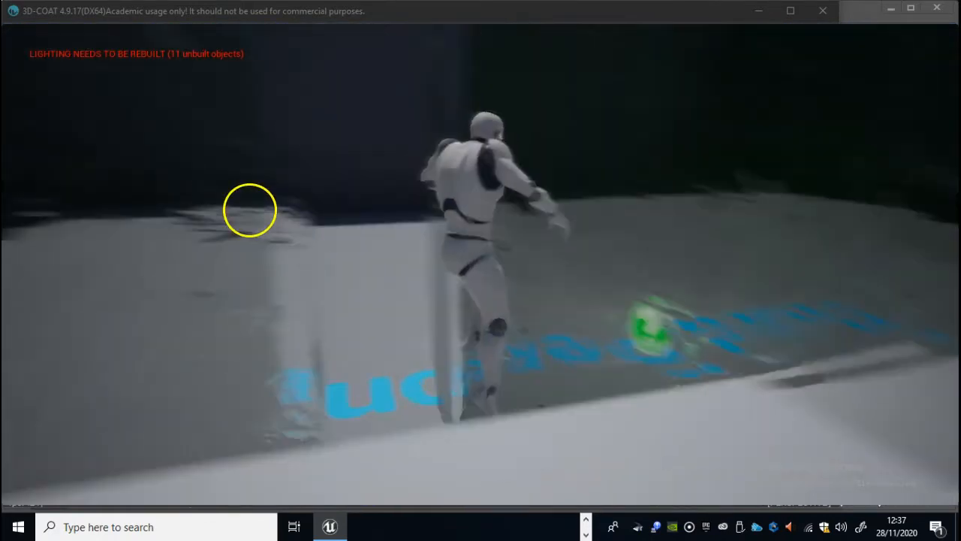
pyautogui.press('w')
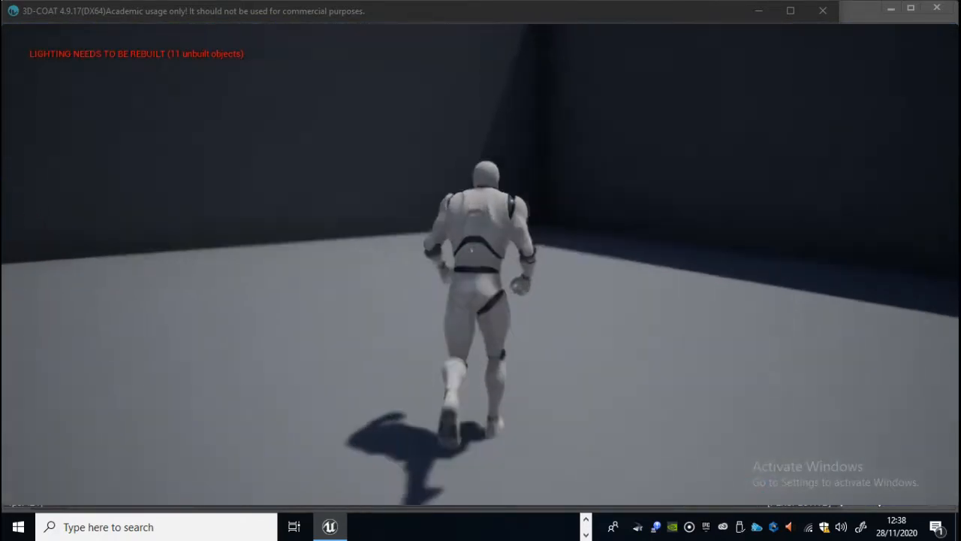
# Stop the play session and return the viewport from immersive view to the full editor layout.
pyautogui.press('Escape')
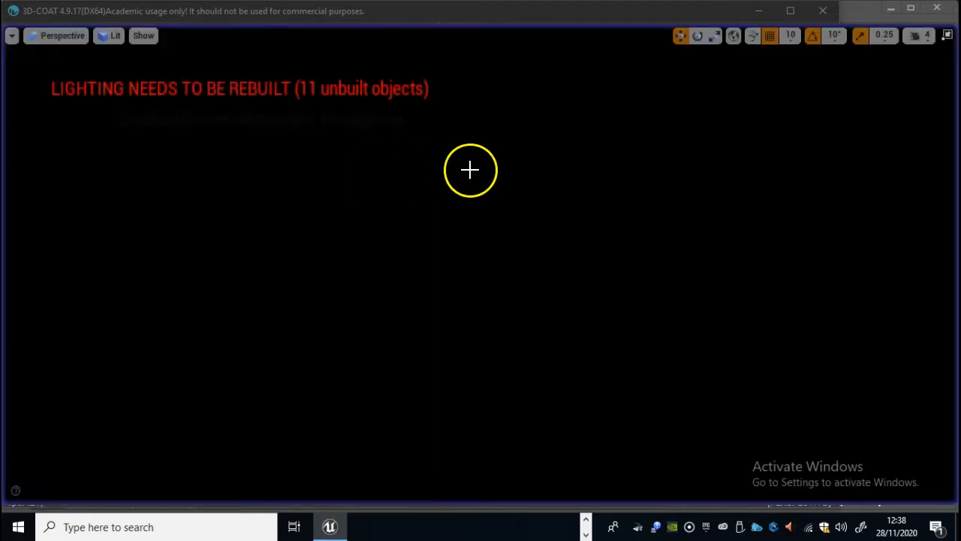
pyautogui.click(569, 92)
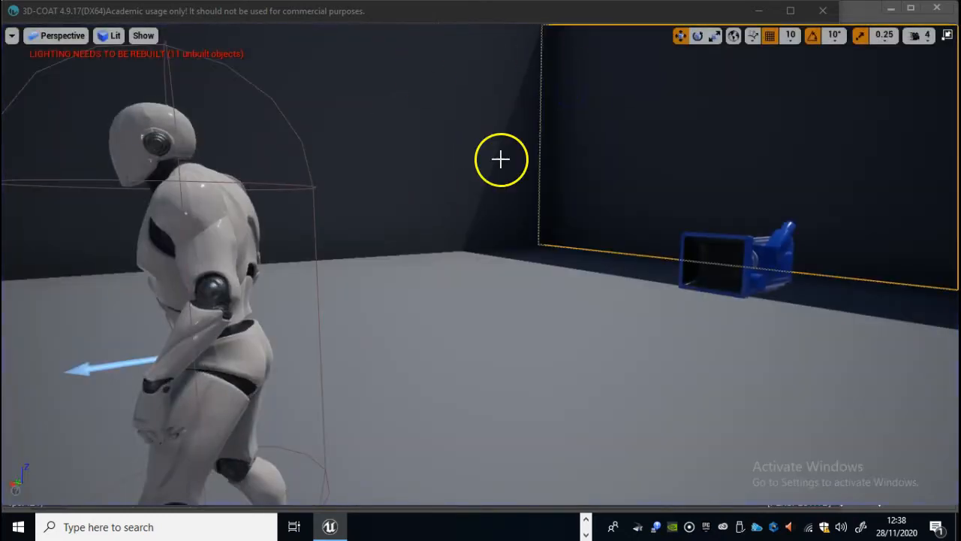
pyautogui.press('F11')
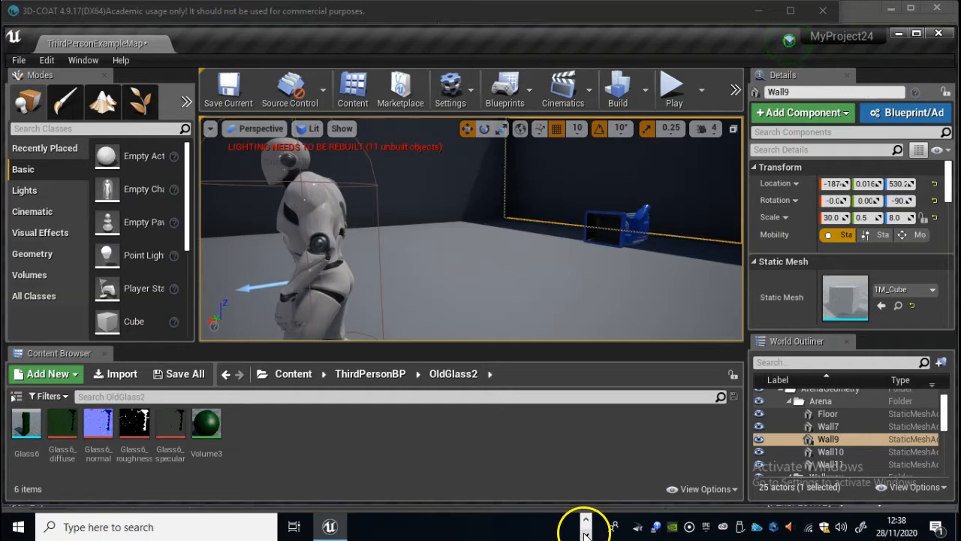
# Switch to 3D-Coat and set the opacity of Layer 8 on the glass block to 100%.
pyautogui.click(536, 529)
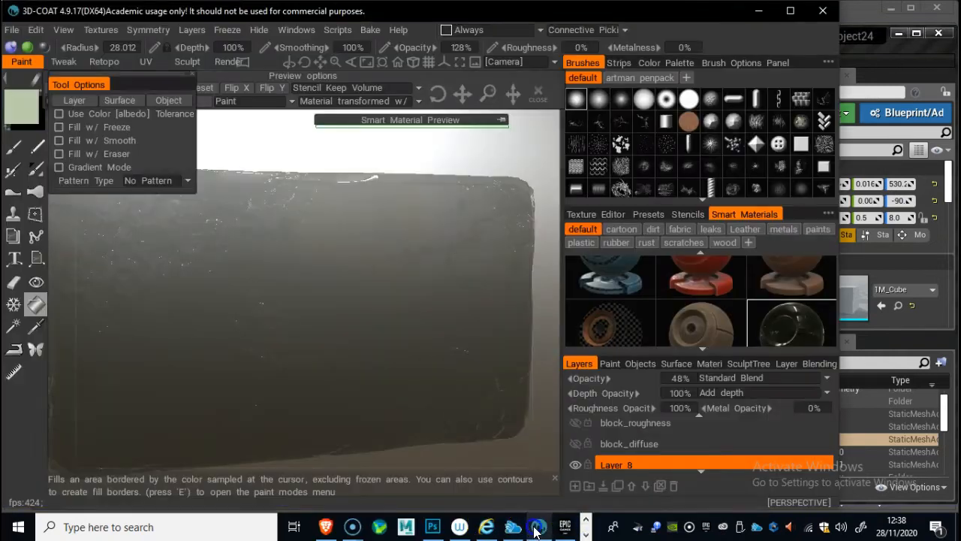
pyautogui.hotkey('ctrl', 's')
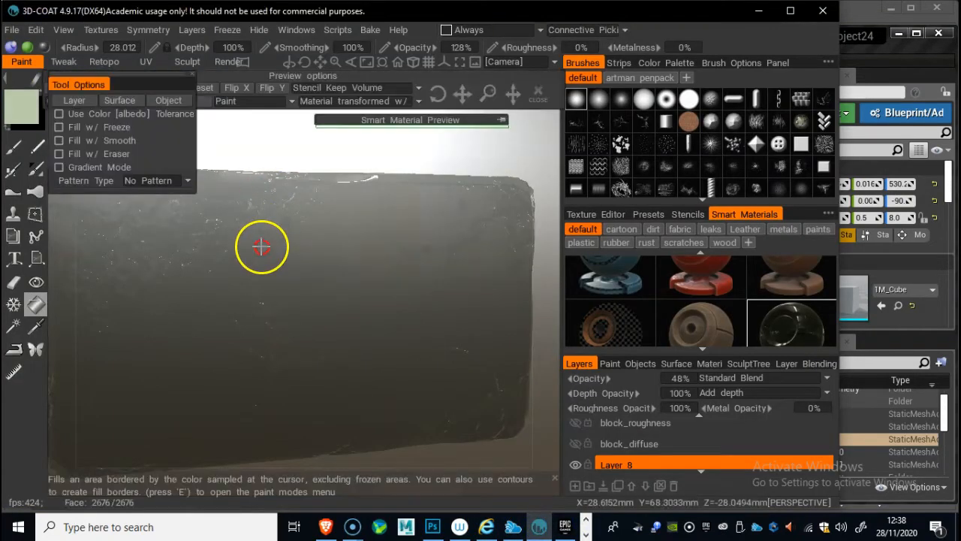
pyautogui.keyDown('alt'); pyautogui.moveTo(345, 253); pyautogui.dragTo(449, 310); pyautogui.keyUp('alt')
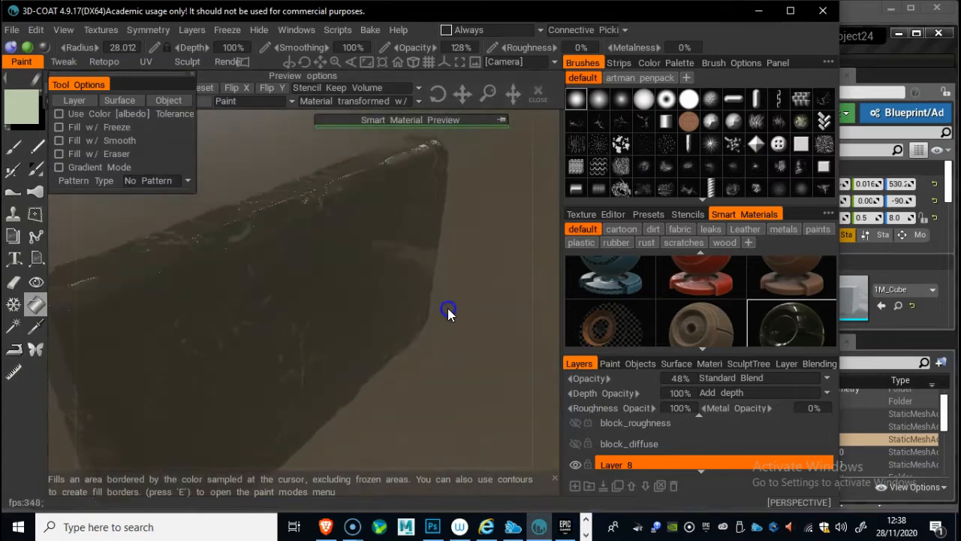
pyautogui.keyDown('alt'); pyautogui.moveTo(448, 309); pyautogui.dragTo(338, 290, button='right'); pyautogui.keyUp('alt')
pyautogui.keyDown('alt'); pyautogui.moveTo(338, 290); pyautogui.dragTo(337, 268); pyautogui.keyUp('alt')
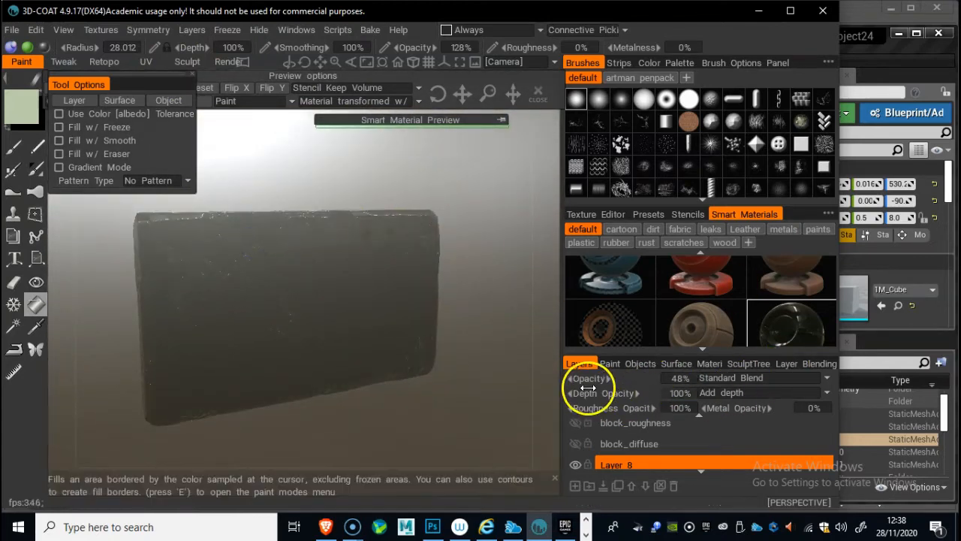
pyautogui.moveTo(831, 393); pyautogui.dragTo(831, 393)
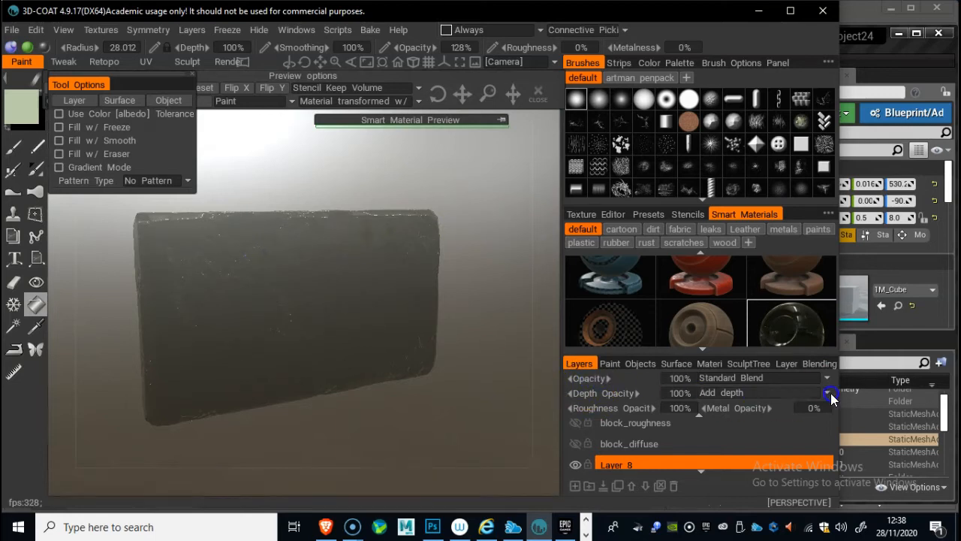
# Open the Glass smart material in the Smart Material Editor and save its properties.
pyautogui.keyDown('alt'); pyautogui.moveTo(268, 344); pyautogui.dragTo(398, 326); pyautogui.keyUp('alt')
pyautogui.click(819, 322)
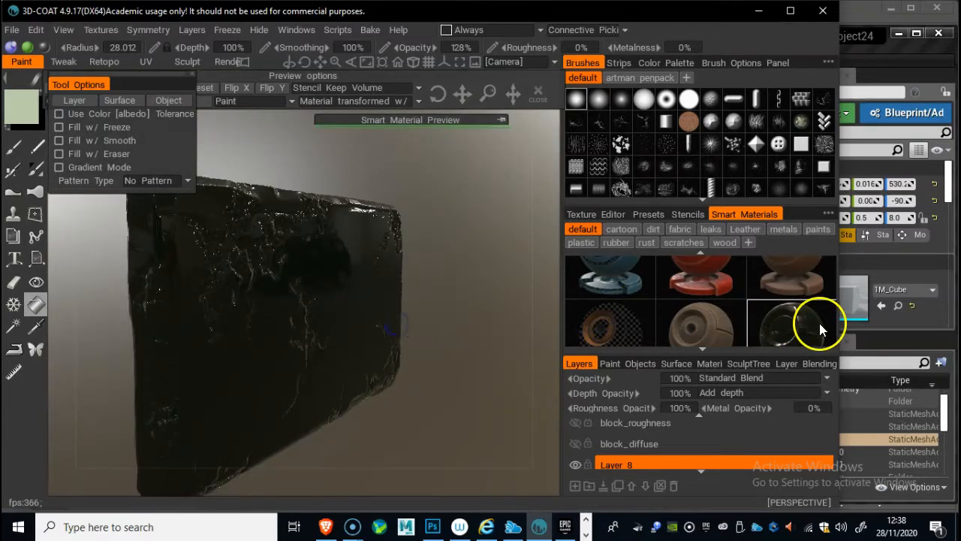
pyautogui.rightClick(789, 323)
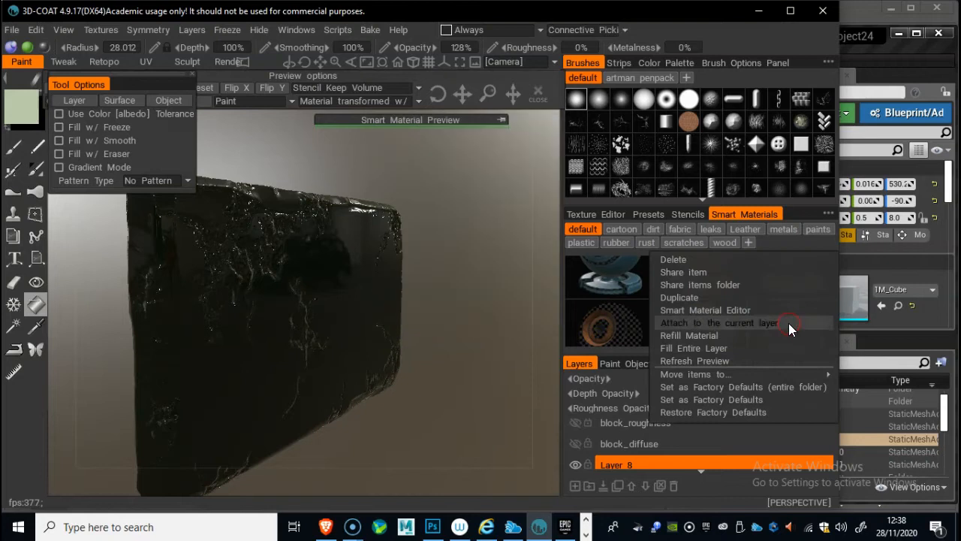
pyautogui.click(717, 310)
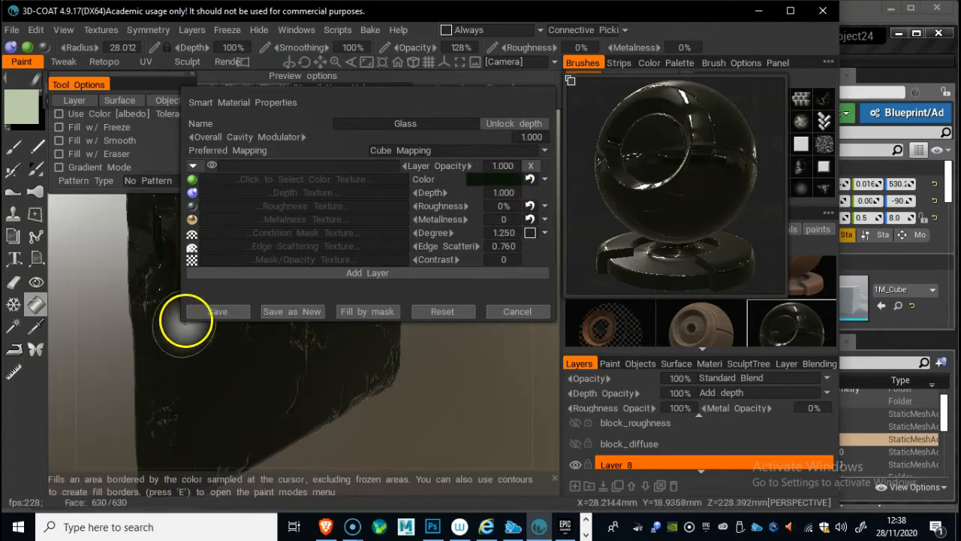
pyautogui.click(222, 311)
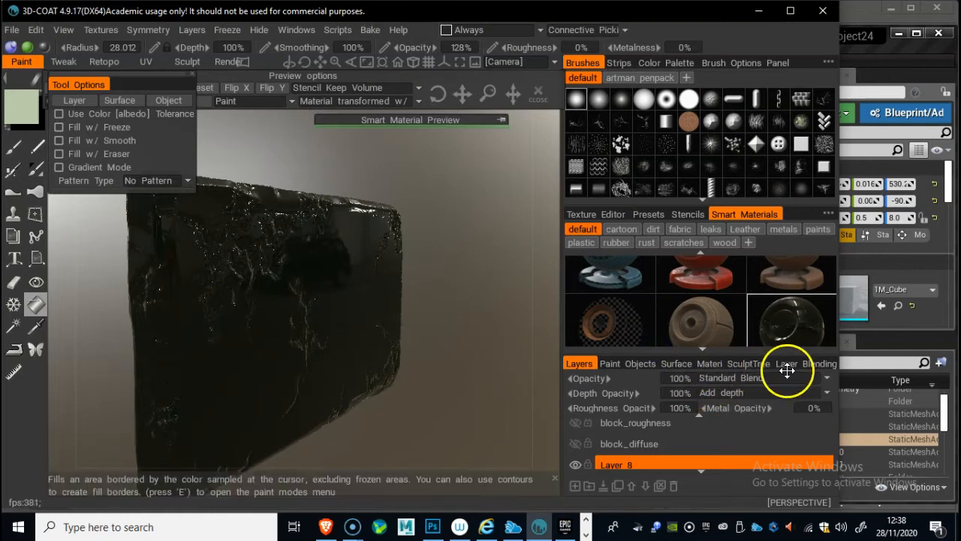
# Start an export of the glass block's objects and textures, creating an Old_Glass7 folder on the Desktop for the OBJ output.
pyautogui.moveTo(453, 370); pyautogui.dragTo(380, 388)
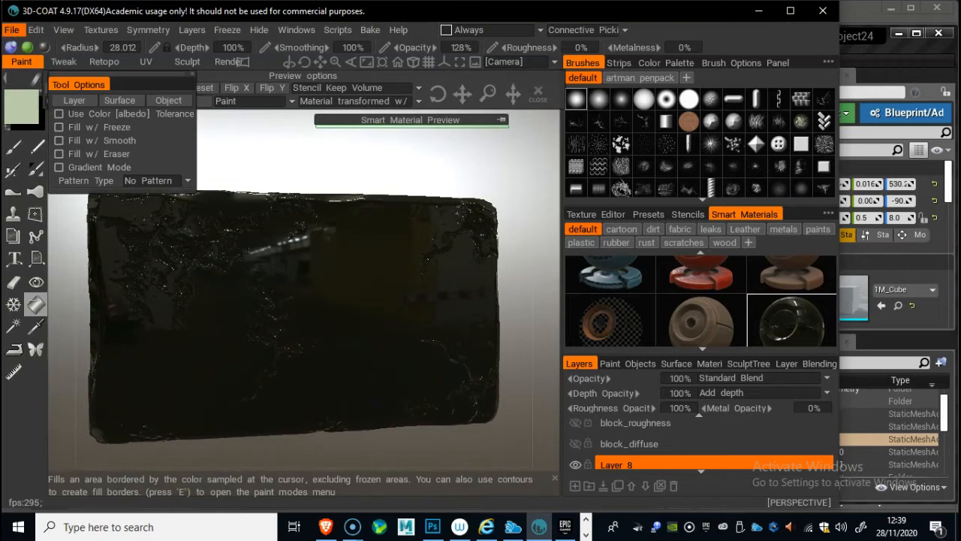
pyautogui.click(12, 29)
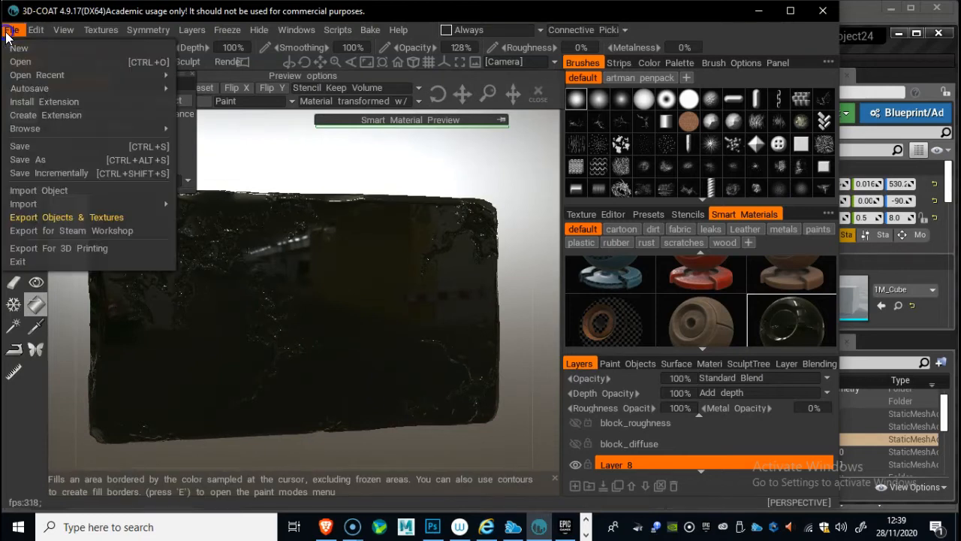
pyautogui.click(81, 221)
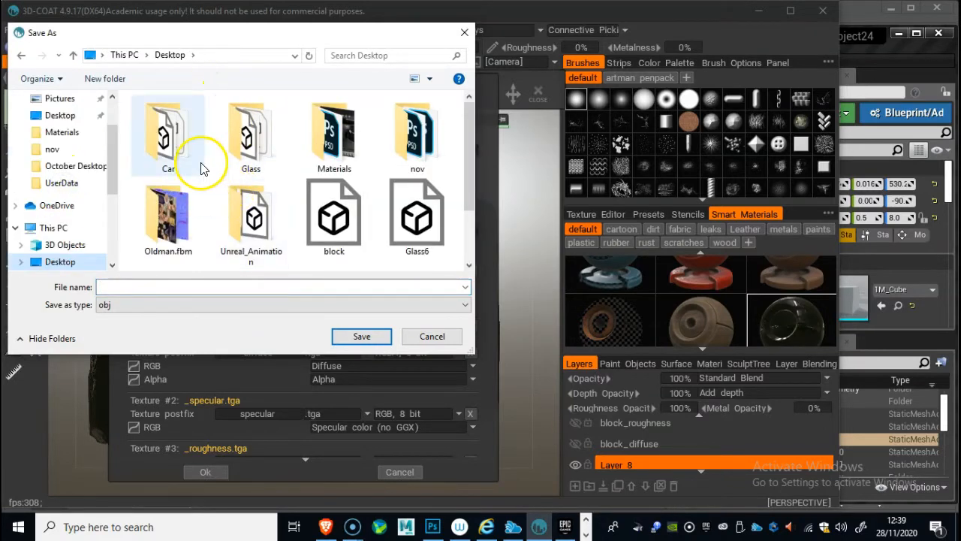
pyautogui.click(106, 81)
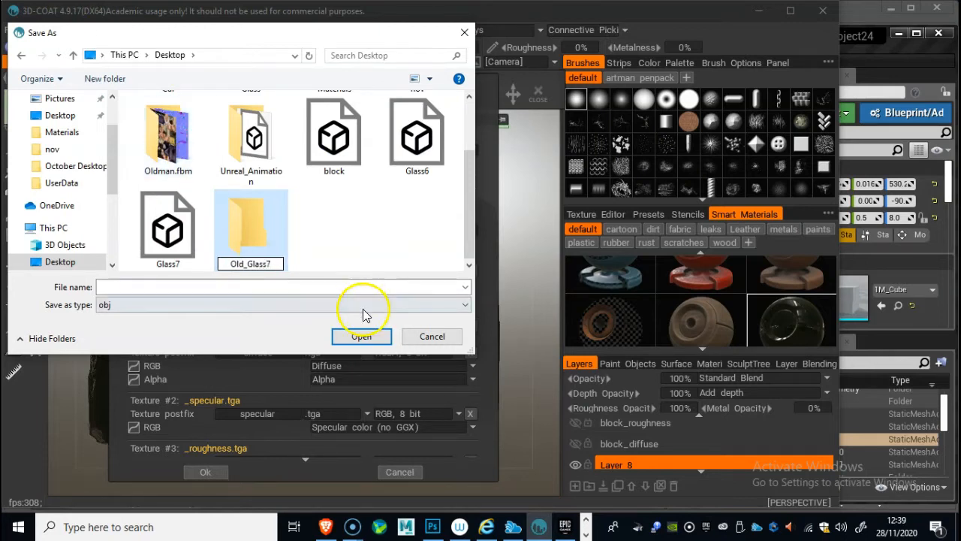
pyautogui.click(365, 335)
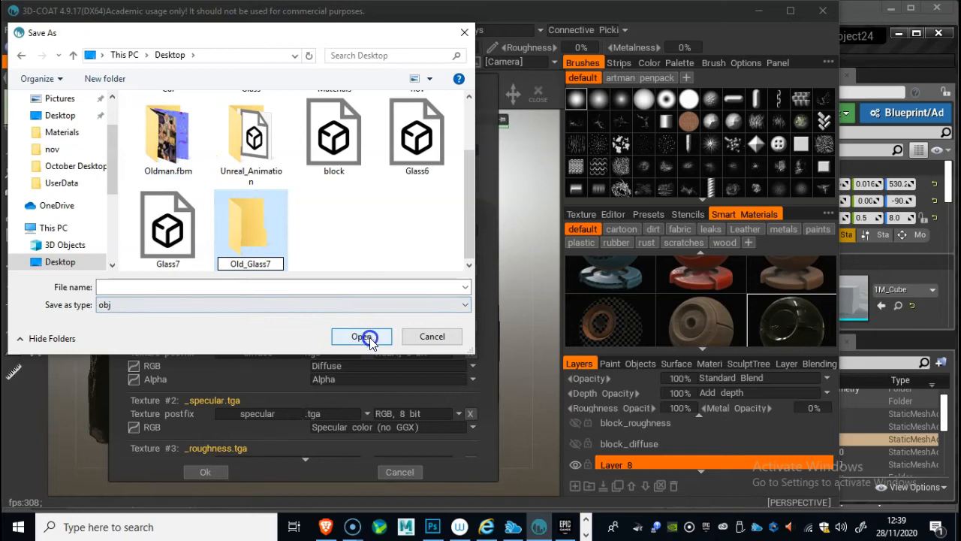
pyautogui.click(365, 337)
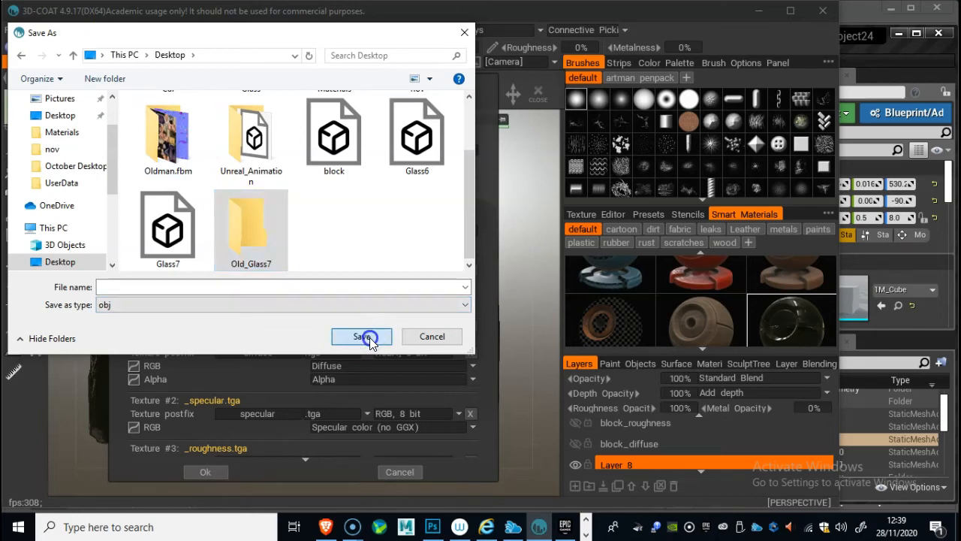
# Name the output mesh Old_Glass7.obj and export it with diffuse, specular, roughness and normal TGA textures using the Arnold (Standard) preset.
pyautogui.click(219, 285)
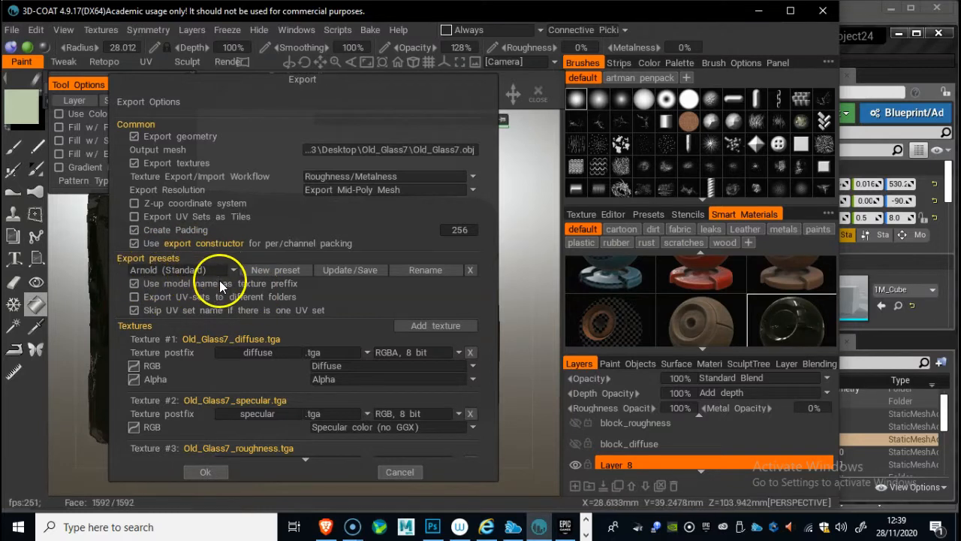
pyautogui.scroll(-2, 292, 345)
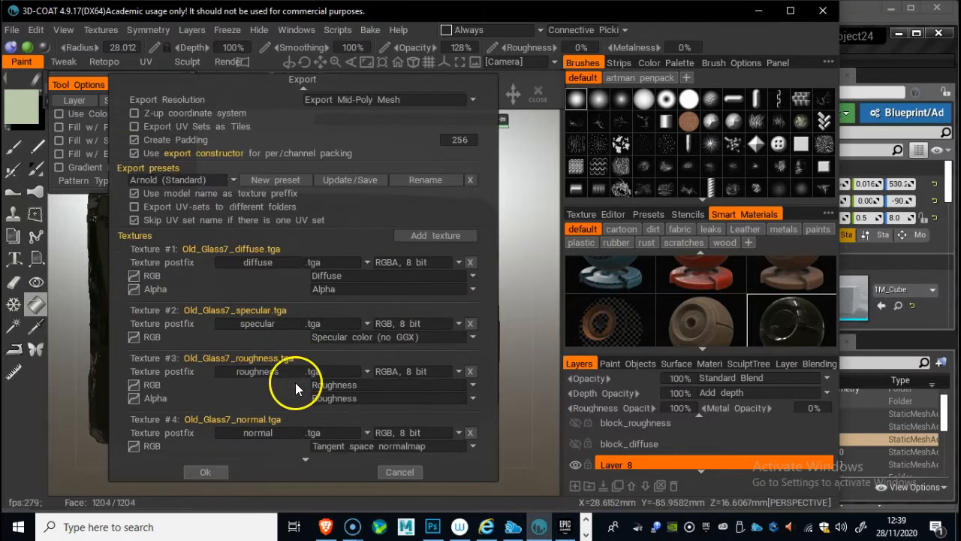
pyautogui.scroll(-1, 293, 377)
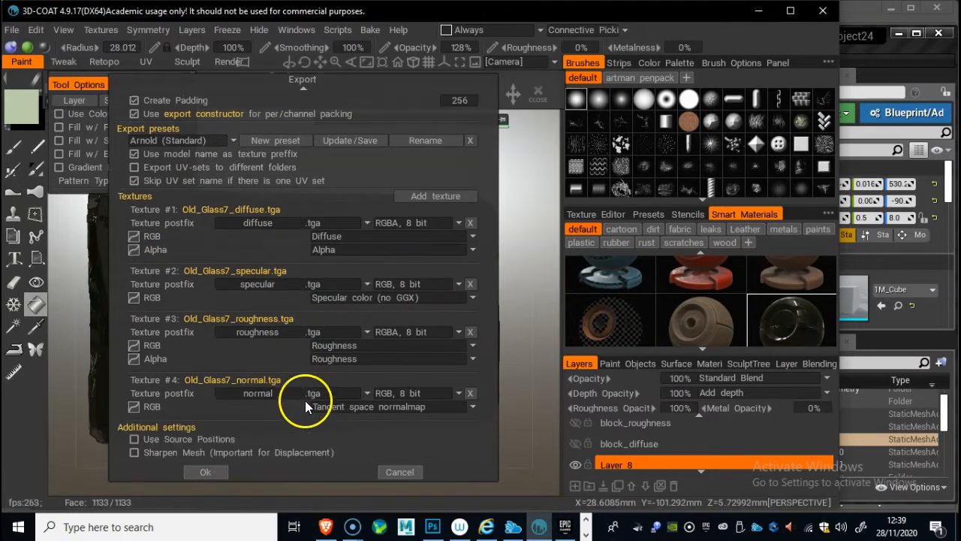
pyautogui.click(206, 475)
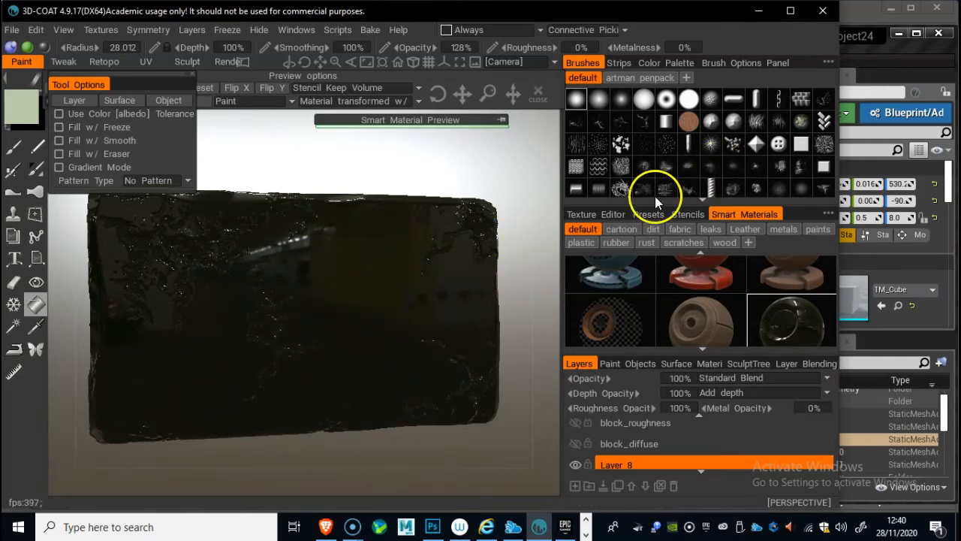
# Switch back to Unreal Engine and select the Glass panel standing in the level.
pyautogui.click(755, 12)
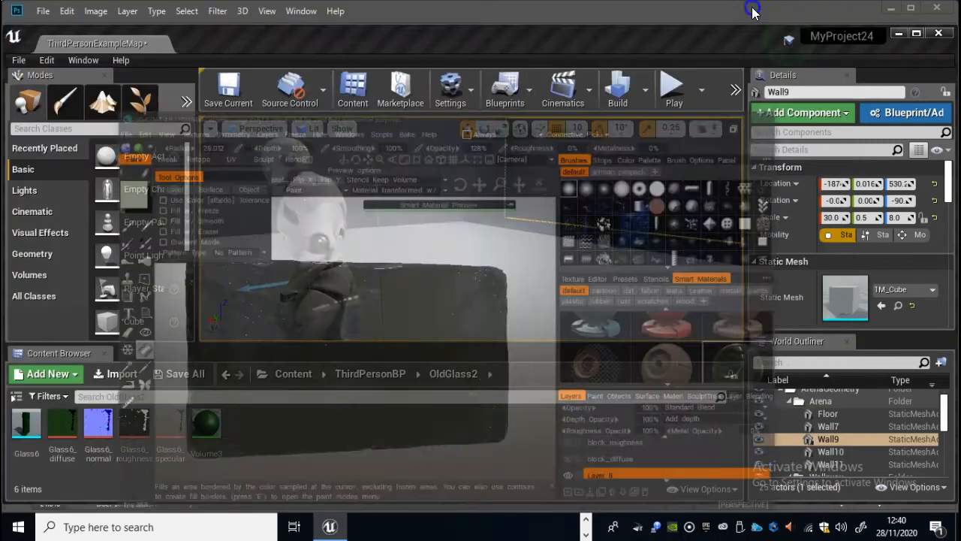
pyautogui.moveTo(459, 220); pyautogui.dragTo(131, 230, button='right')
pyautogui.moveTo(492, 201); pyautogui.dragTo(740, 210, button='right')
pyautogui.scroll(5, 451, 210)
pyautogui.scroll(3, 455, 202)
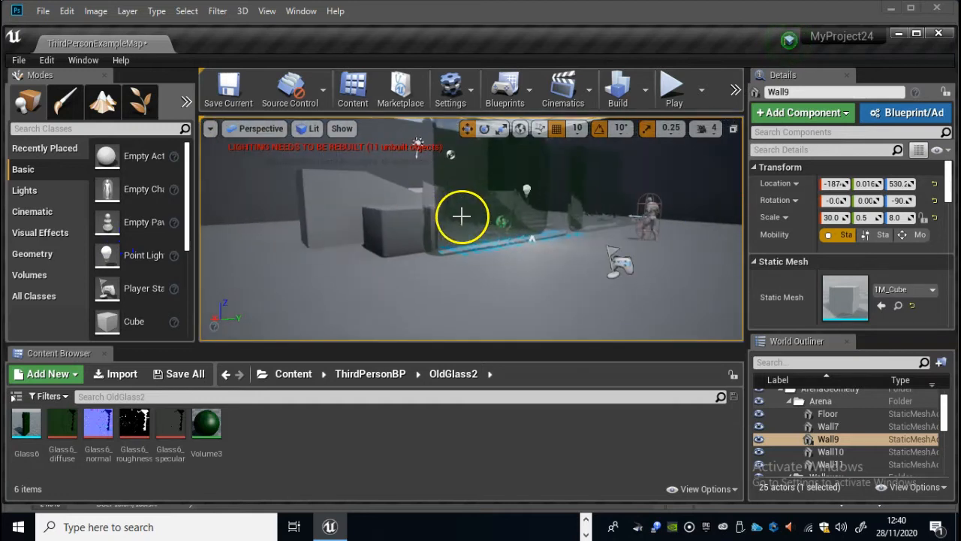
pyautogui.click(461, 214)
pyautogui.scroll(2, 461, 217)
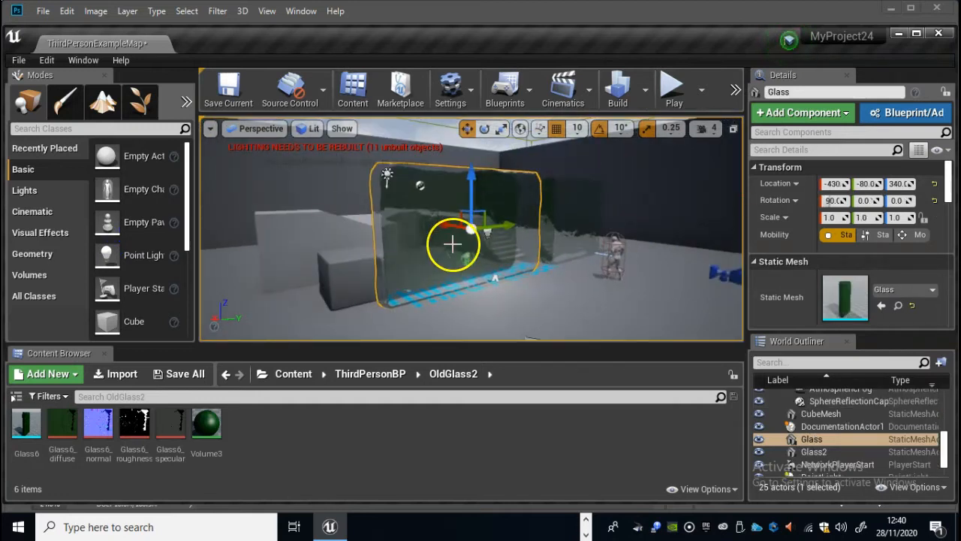
# Duplicate the Glass panel in the level and shift the copy to Y -90, Z 330.
pyautogui.moveTo(479, 216); pyautogui.dragTo(470, 231)
pyautogui.moveTo(539, 249)
pyautogui.keyDown('alt'); pyautogui.mouseDown()
pyautogui.moveTo(451, 303)
pyautogui.moveTo(422, 244)
pyautogui.moveTo(574, 261)
pyautogui.mouseUp(); pyautogui.keyUp('alt')
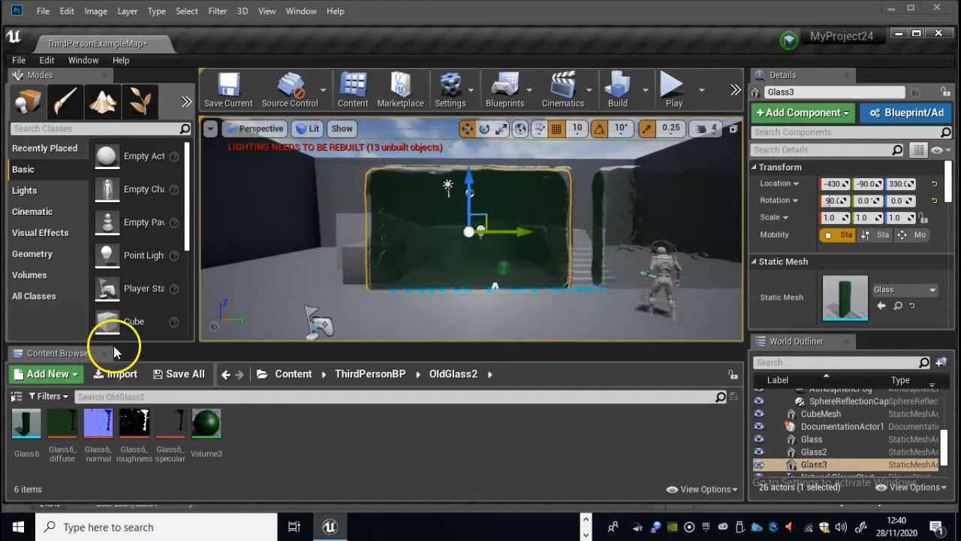
# Open the StarterContent Materials folder and enlarge the Content Browser to browse its materials.
pyautogui.click(294, 373)
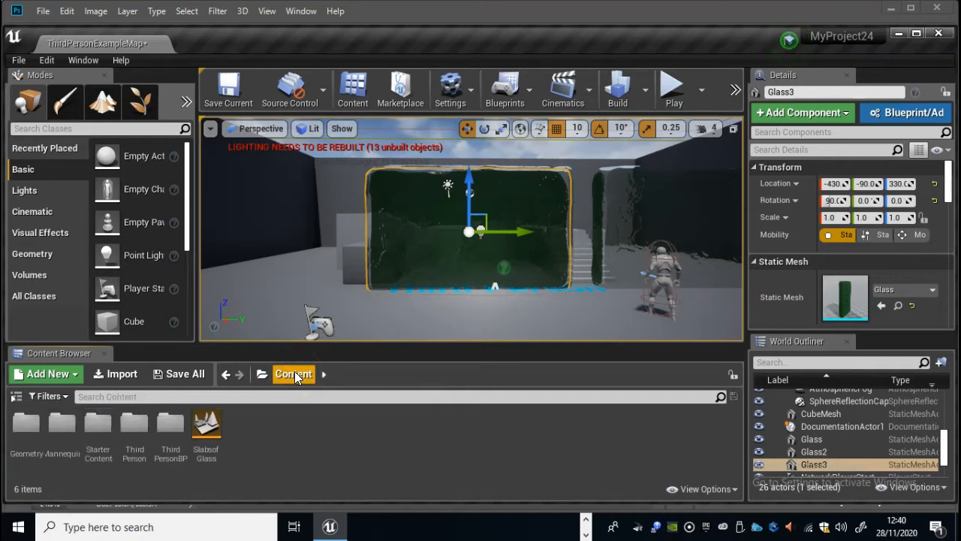
pyautogui.doubleClick(102, 431)
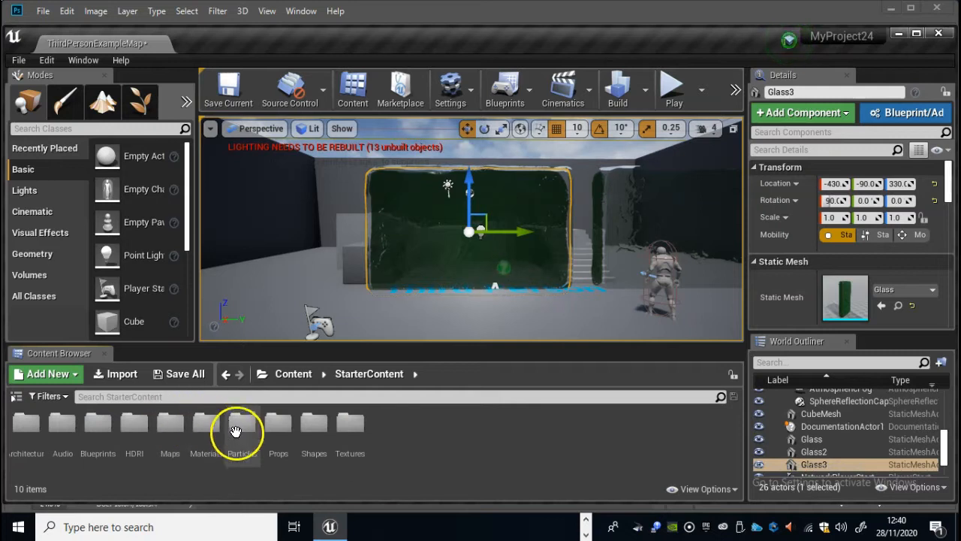
pyautogui.doubleClick(208, 425)
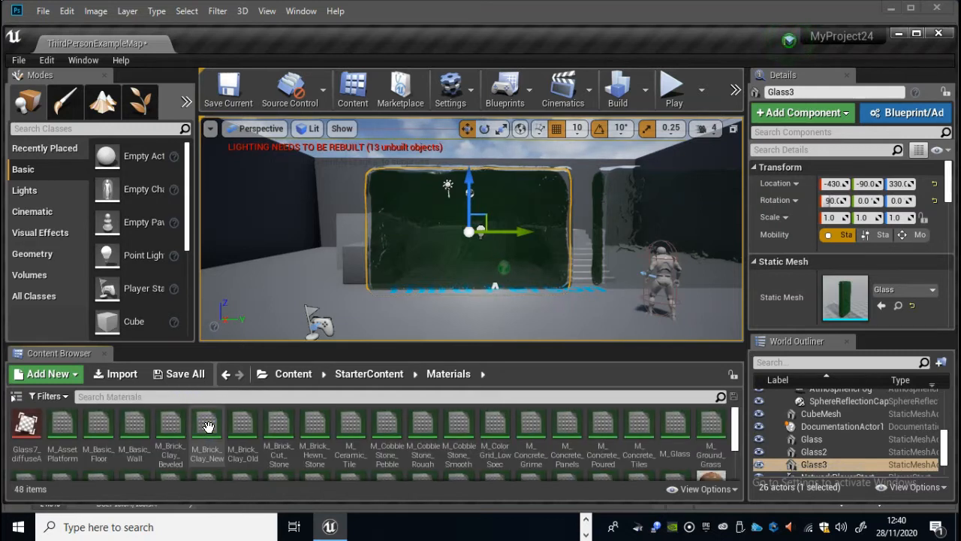
pyautogui.scroll(-1, 494, 449)
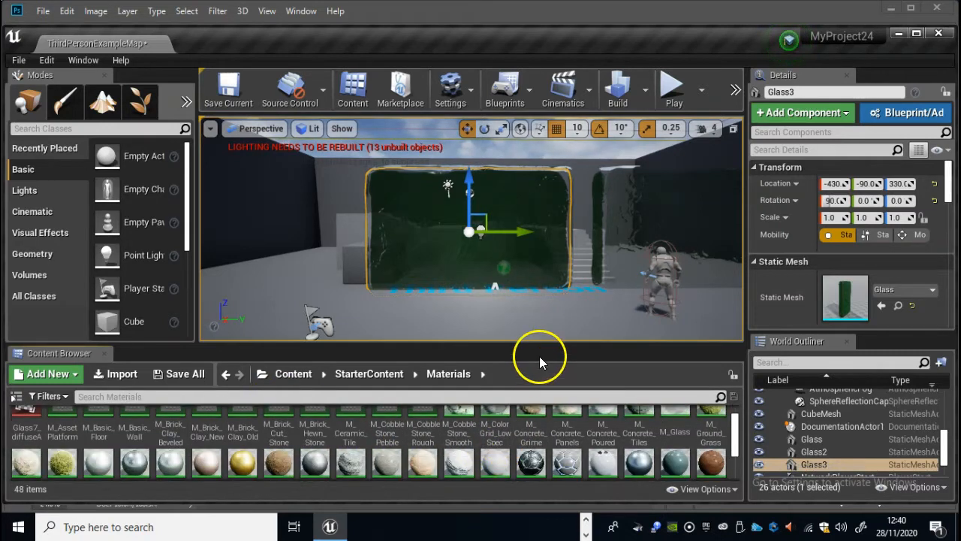
pyautogui.moveTo(544, 344); pyautogui.dragTo(544, 306)
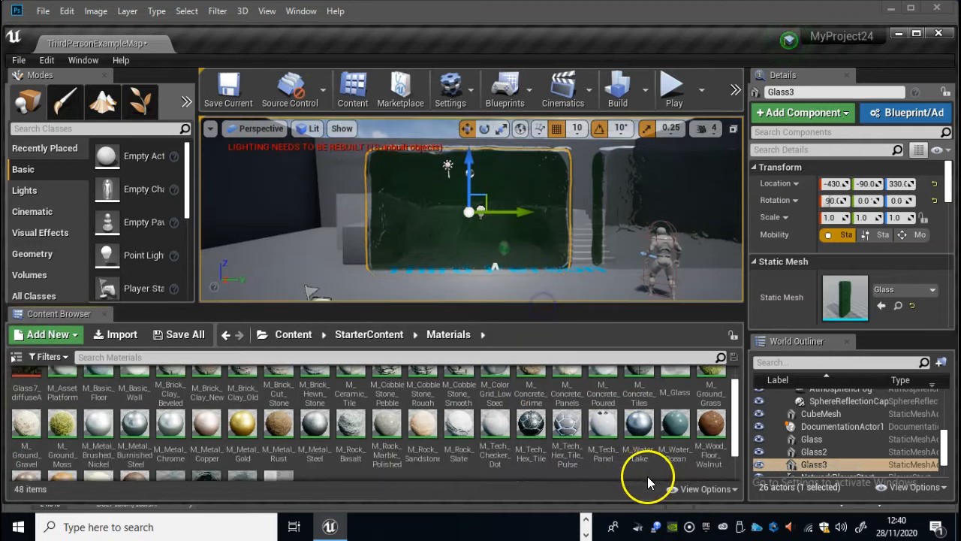
pyautogui.scroll(-3, 627, 423)
pyautogui.scroll(4, 626, 424)
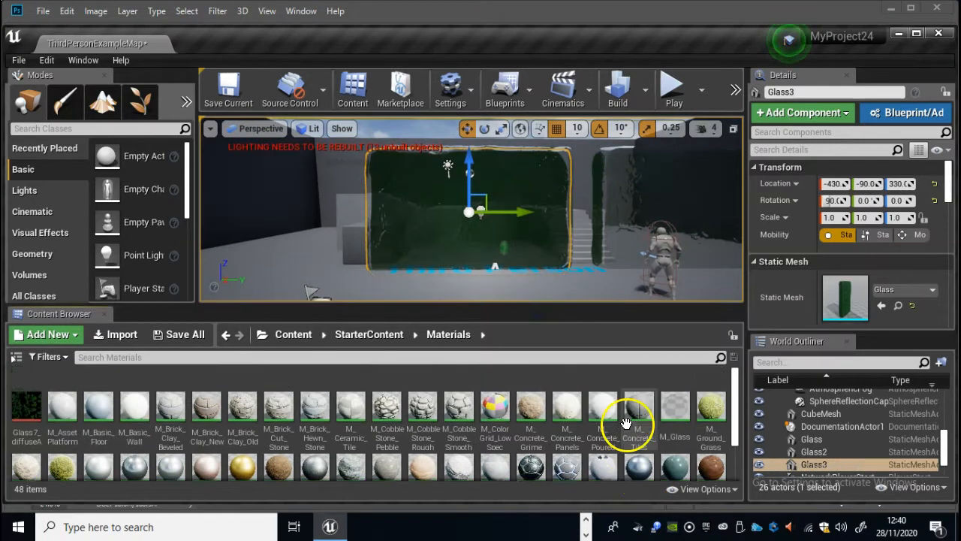
# Duplicate the M_Glass material and name the copy Old_Glass7.
pyautogui.click(678, 408)
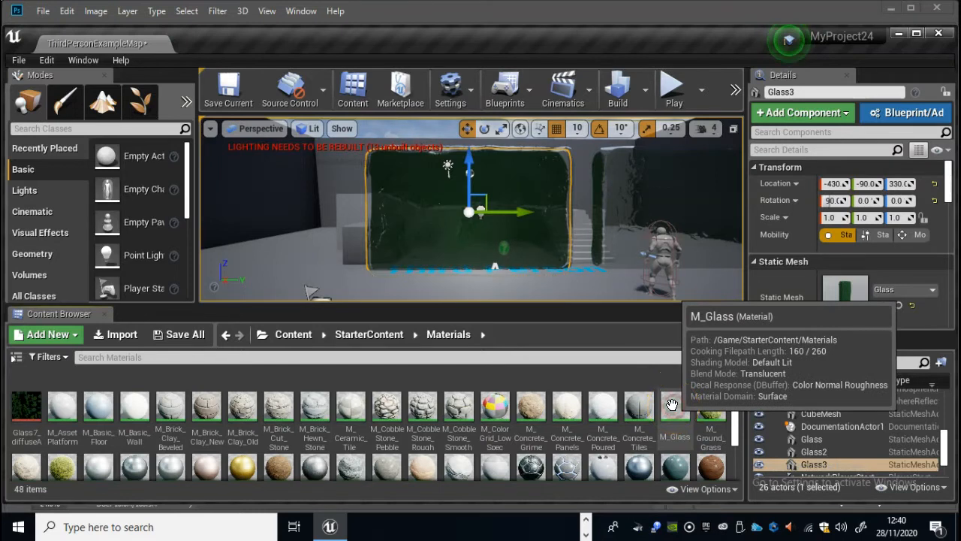
pyautogui.rightClick(673, 406)
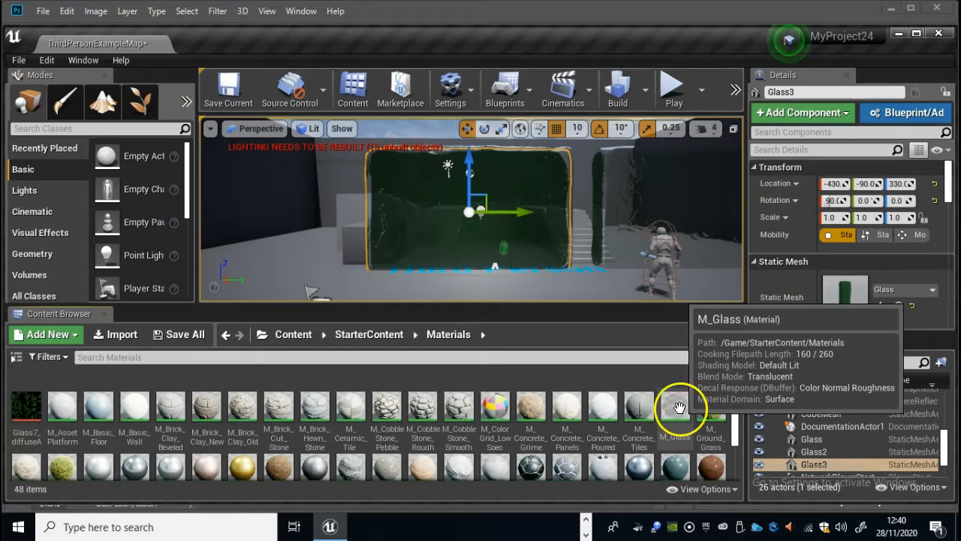
pyautogui.click(723, 172)
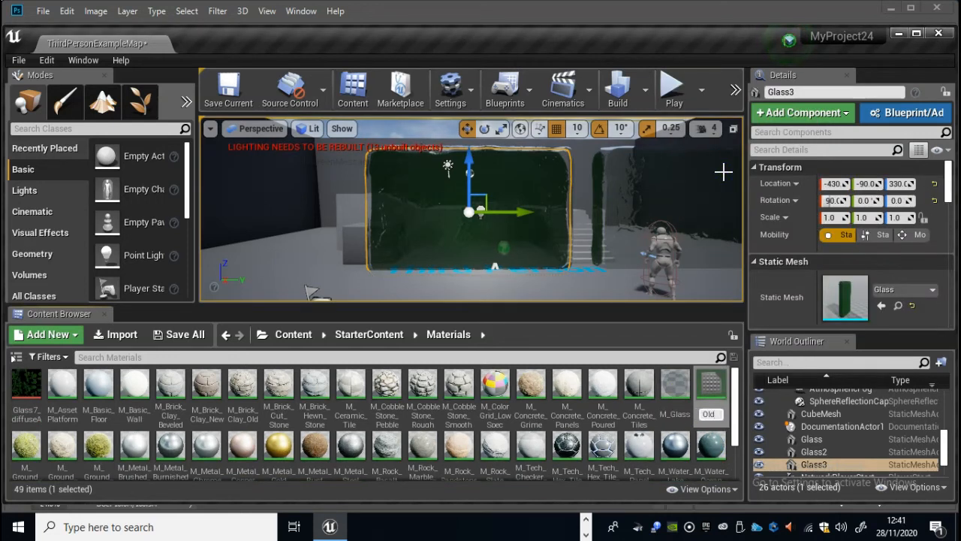
pyautogui.write('Old_Glass')
pyautogui.write('7')
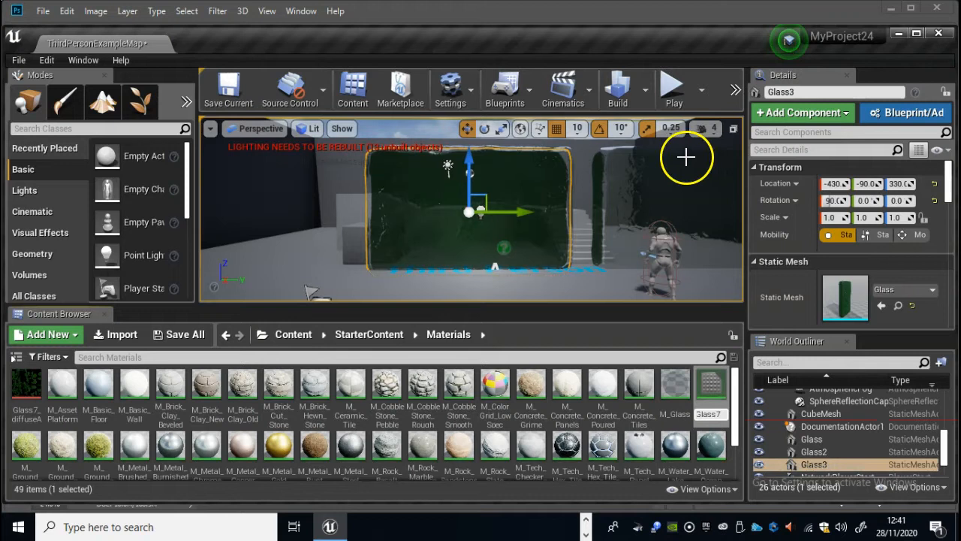
pyautogui.press('Return')
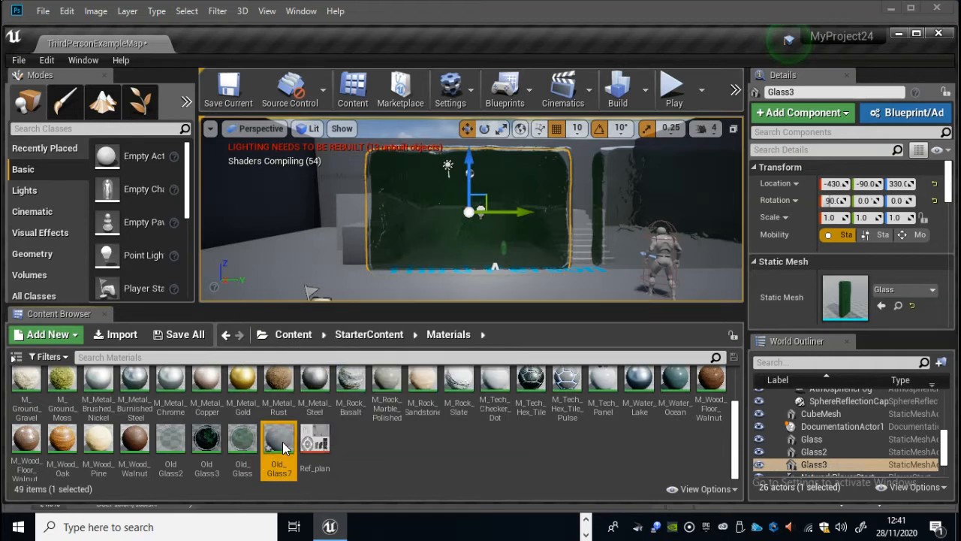
# Open the Old_Glass7 material for editing and maximize its editor window.
pyautogui.doubleClick(285, 447)
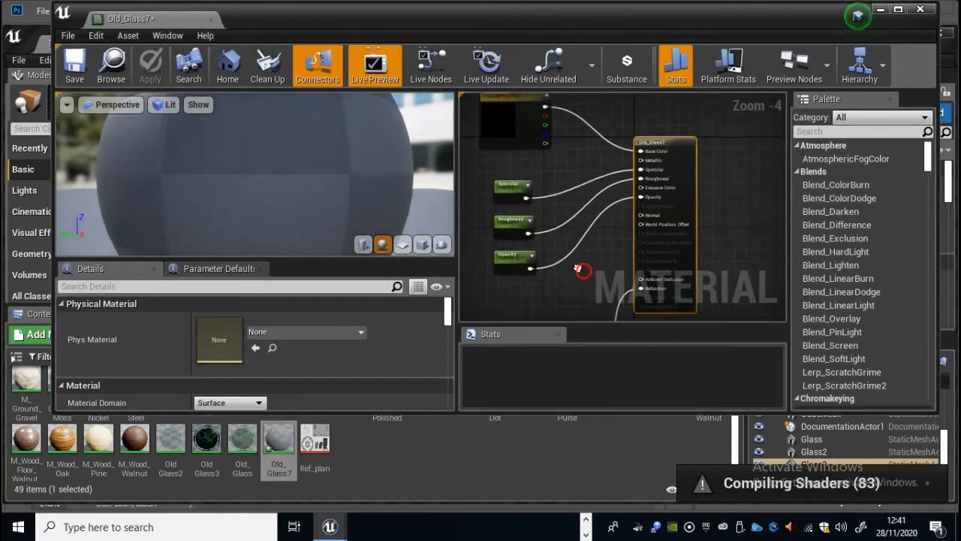
pyautogui.click(898, 9)
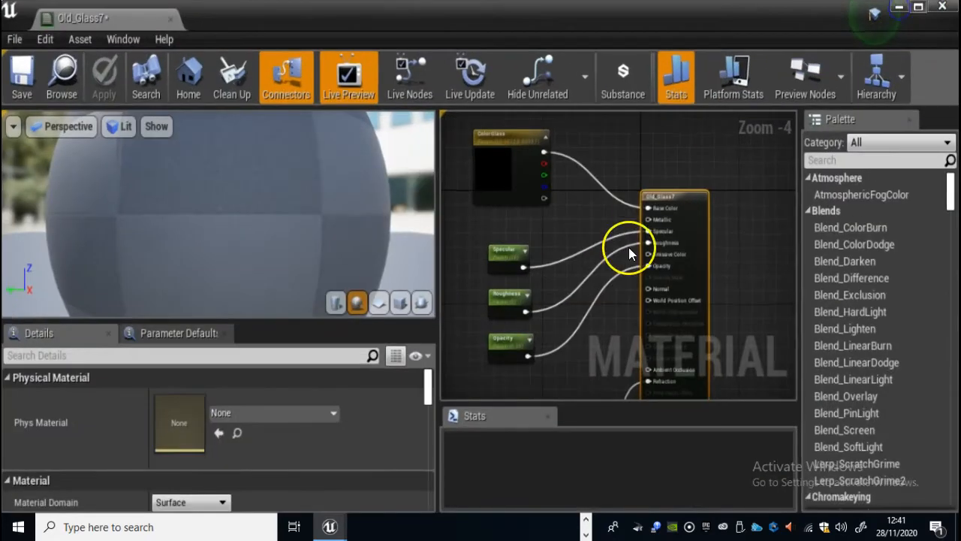
# Examine the Old_Glass7 graph, including the FresnelFalloff, Refraction and Lerp nodes and the ColorGlass, Specular, Roughness and Opacity parameters.
pyautogui.scroll(-2, 622, 240)
pyautogui.moveTo(661, 276); pyautogui.dragTo(775, 220, button='right')
pyautogui.scroll(3, 673, 274)
pyautogui.moveTo(589, 296); pyautogui.dragTo(793, 313, button='right')
pyautogui.moveTo(569, 198); pyautogui.dragTo(661, 177, button='right')
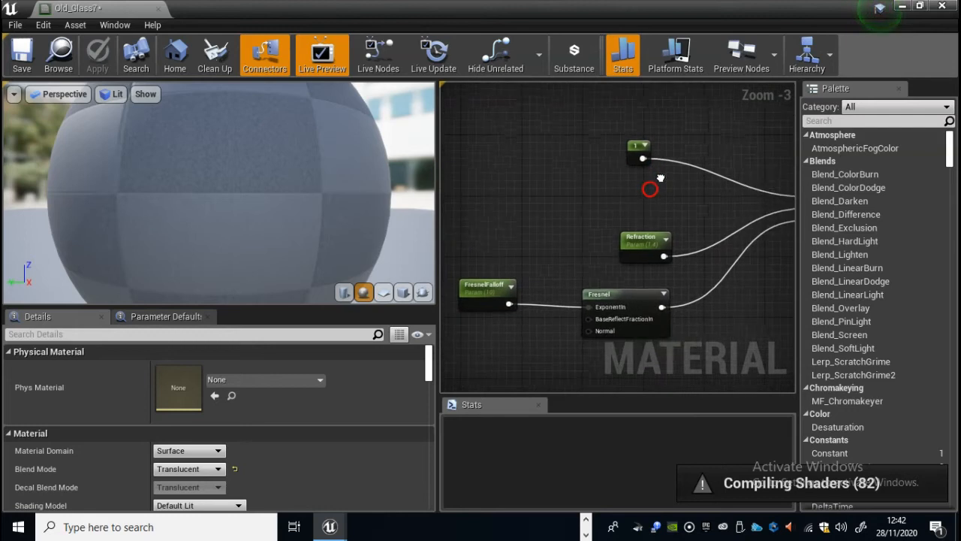
pyautogui.click(488, 299)
pyautogui.moveTo(581, 223); pyautogui.dragTo(524, 249, button='right')
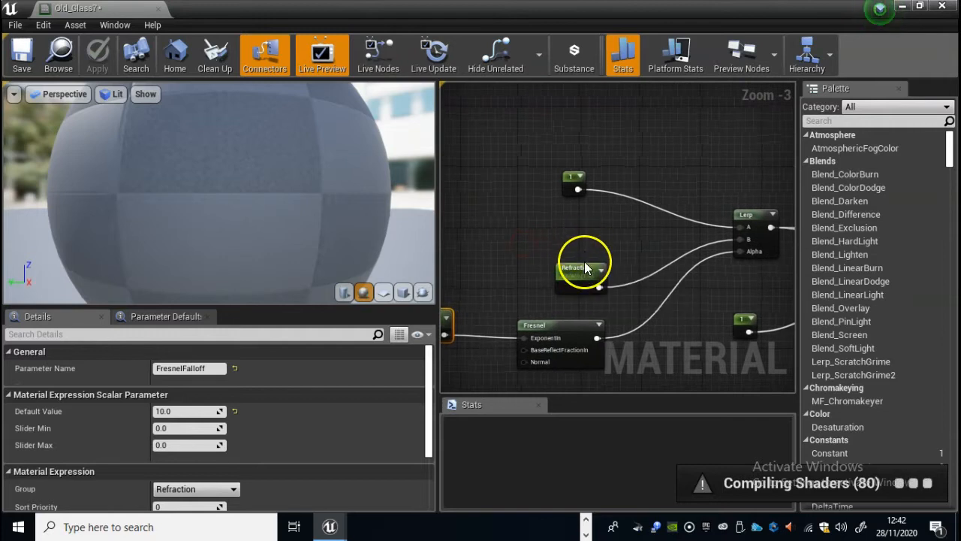
pyautogui.moveTo(583, 226)
pyautogui.mouseDown(button='right')
pyautogui.moveTo(532, 193)
pyautogui.moveTo(559, 212)
pyautogui.moveTo(617, 200)
pyautogui.moveTo(574, 237)
pyautogui.mouseUp(button='right')
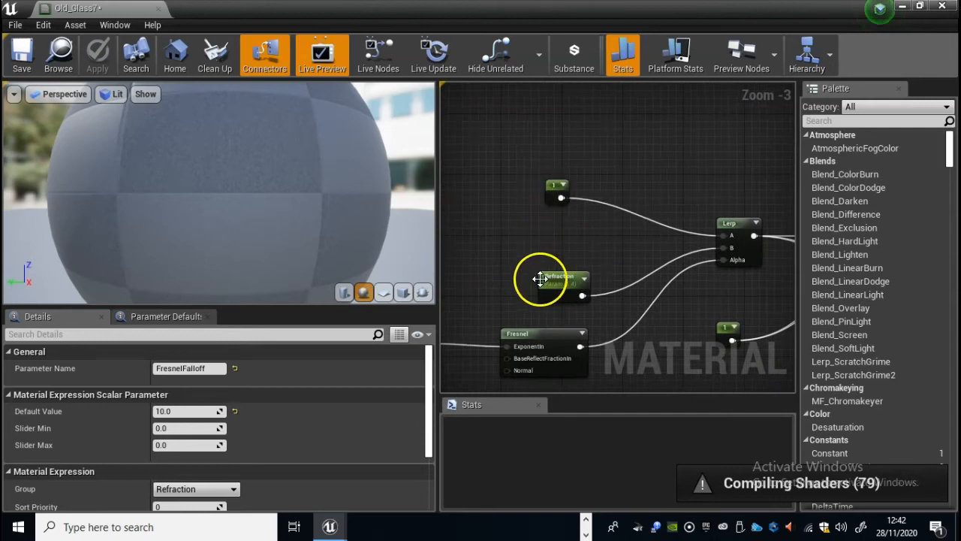
pyautogui.moveTo(602, 238); pyautogui.dragTo(575, 210, button='right')
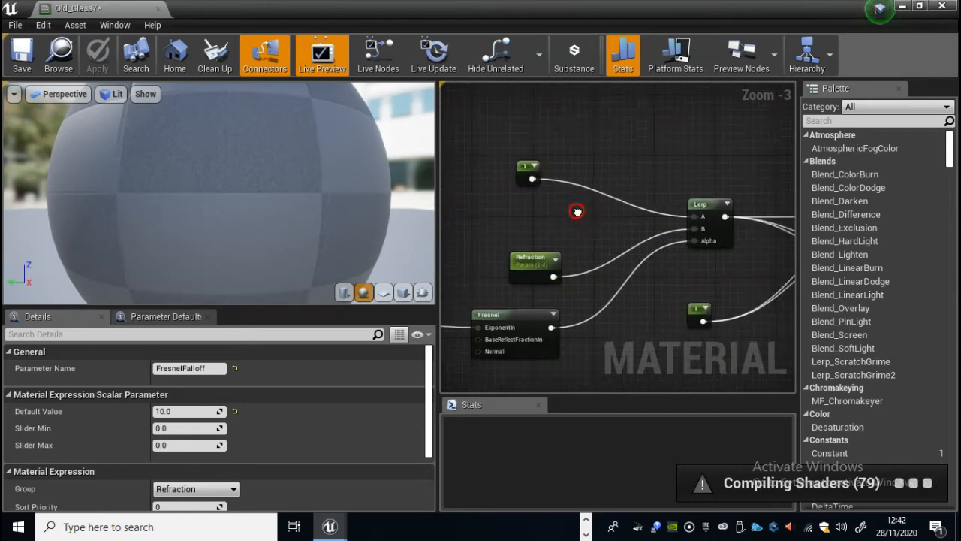
pyautogui.scroll(-2, 627, 183)
pyautogui.moveTo(676, 135); pyautogui.dragTo(535, 290, button='right')
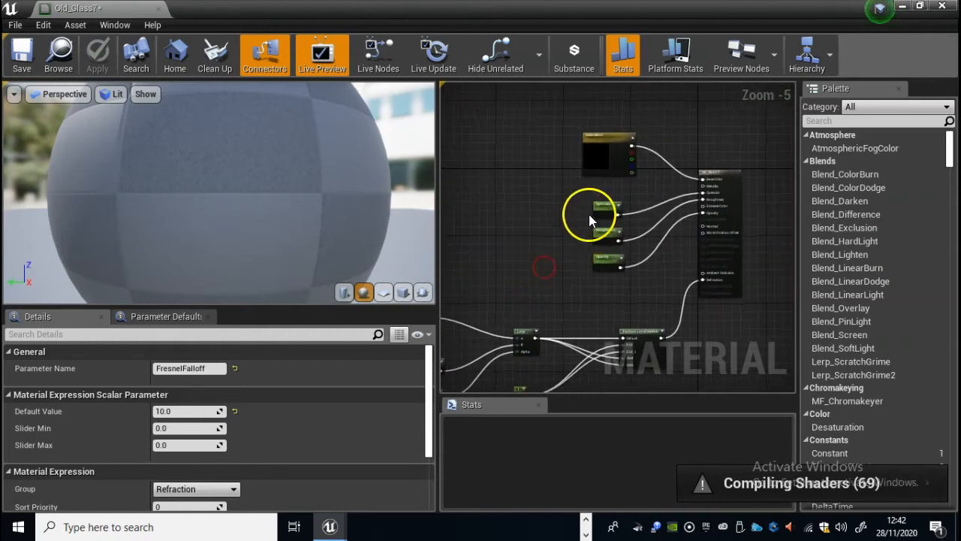
pyautogui.scroll(3, 543, 195)
pyautogui.moveTo(550, 176); pyautogui.dragTo(505, 247, button='right')
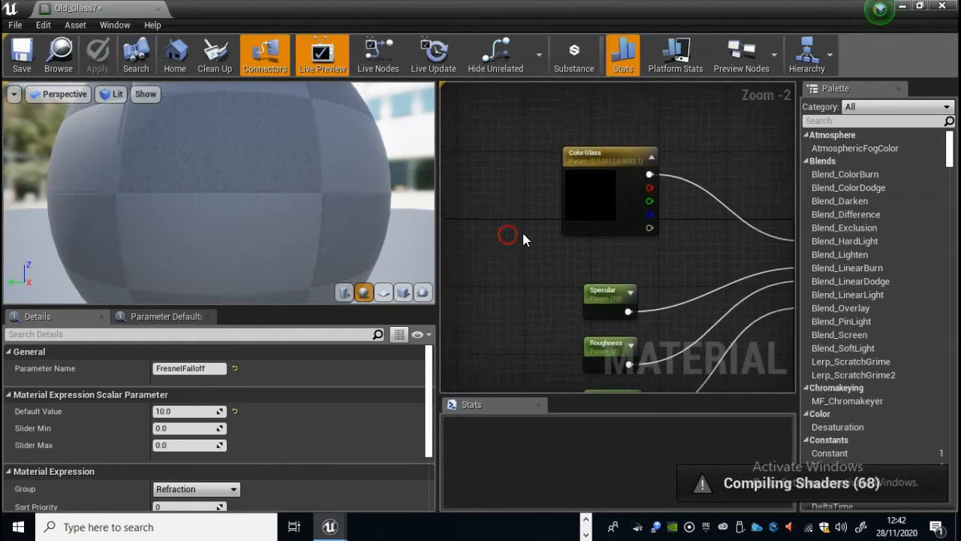
pyautogui.moveTo(621, 239)
pyautogui.mouseDown(button='right')
pyautogui.moveTo(576, 239)
pyautogui.moveTo(685, 233)
pyautogui.mouseUp(button='right')
# Move the material editor aside, then create a New_Glass folder inside ThirdPersonBP and open it.
pyautogui.moveTo(453, 16); pyautogui.dragTo(554, 515)
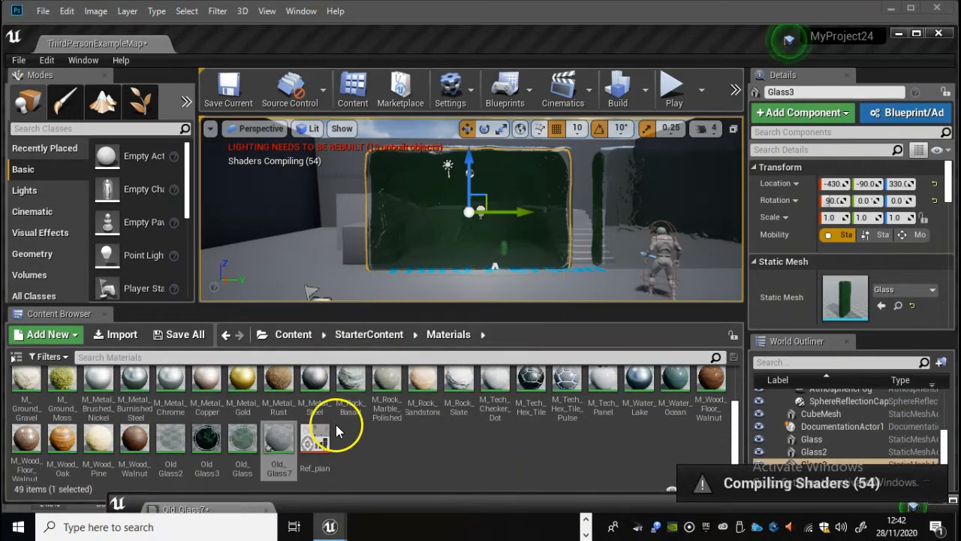
pyautogui.click(293, 334)
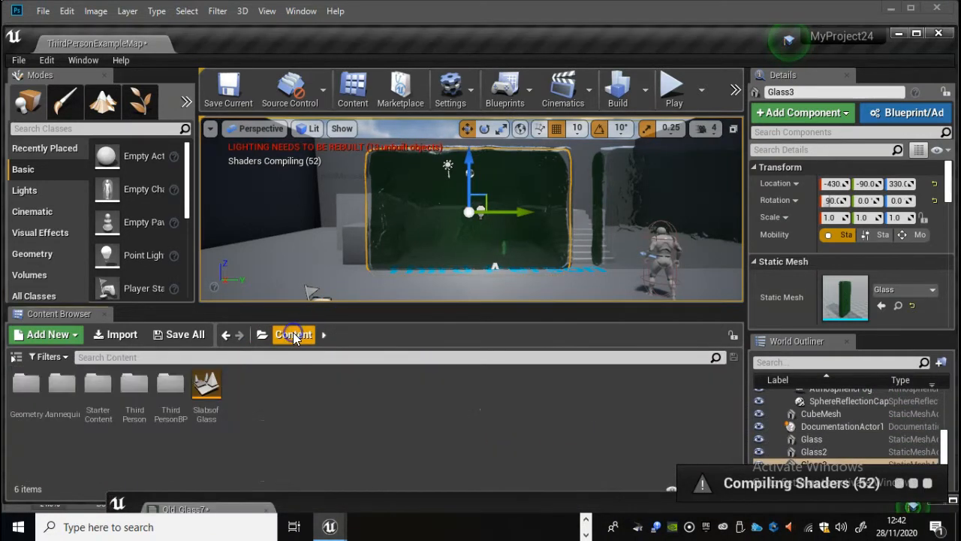
pyautogui.doubleClick(165, 386)
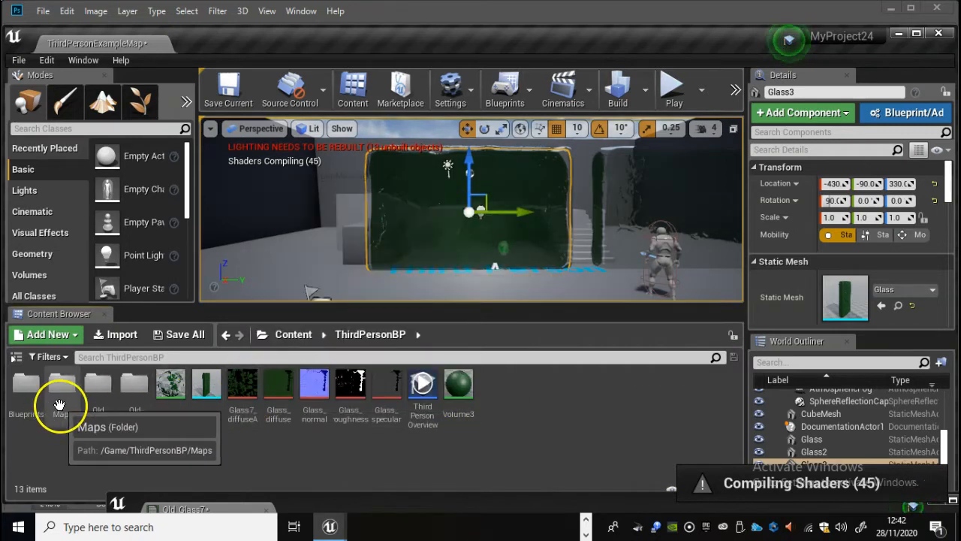
pyautogui.rightClick(571, 392)
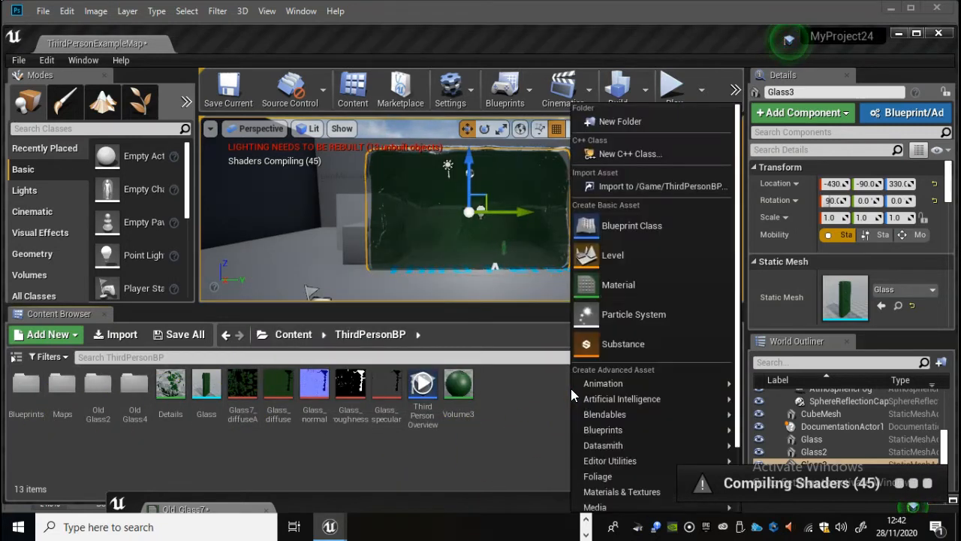
pyautogui.click(619, 122)
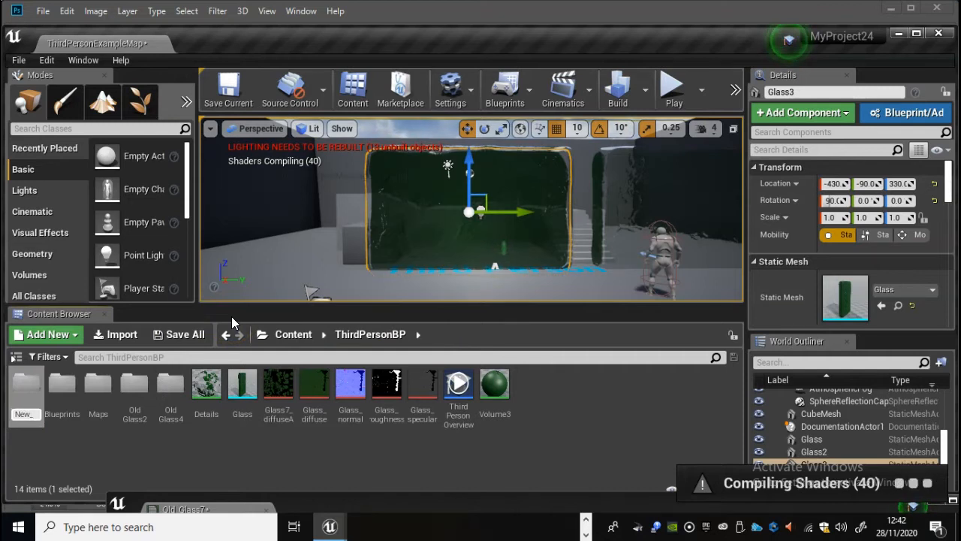
pyautogui.write('New_Glass')
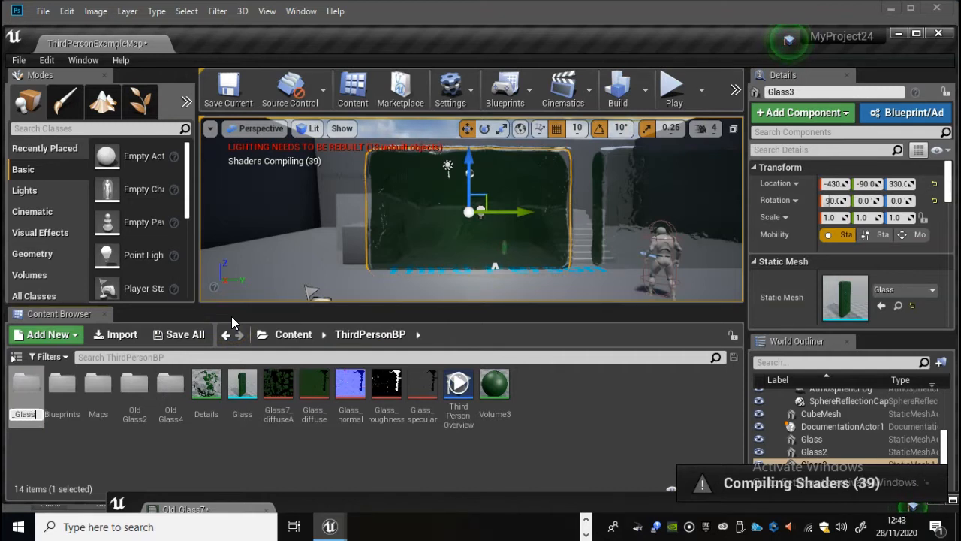
pyautogui.press('Return')
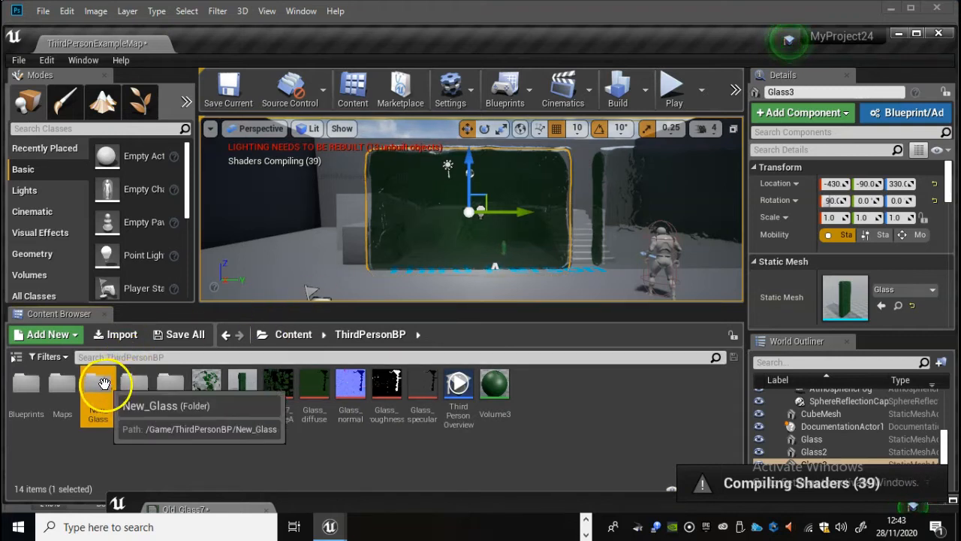
pyautogui.doubleClick(98, 382)
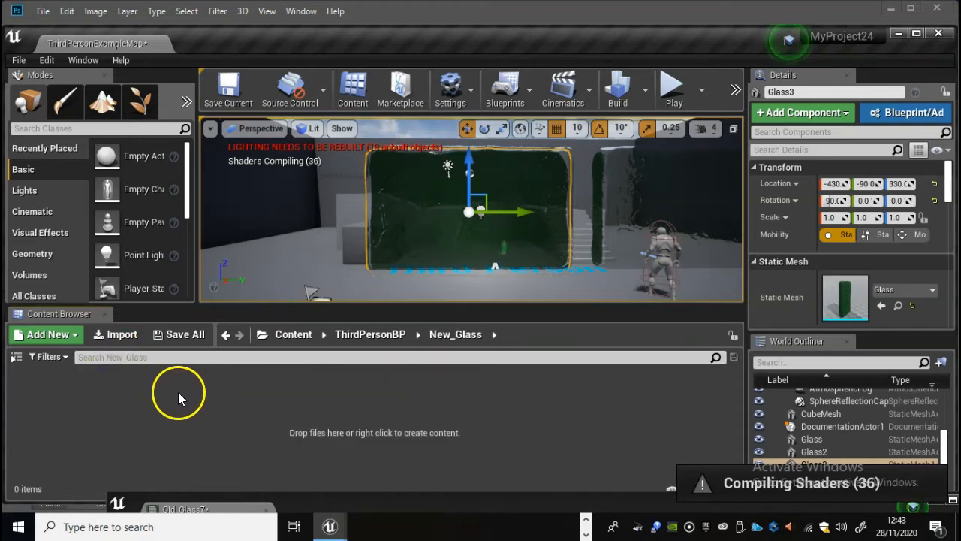
# Choose the Old_Glass7 mesh and its diffuse, normal, roughness and specular textures from the desktop's Old_Glass7 folder for import into New_Glass.
pyautogui.click(122, 336)
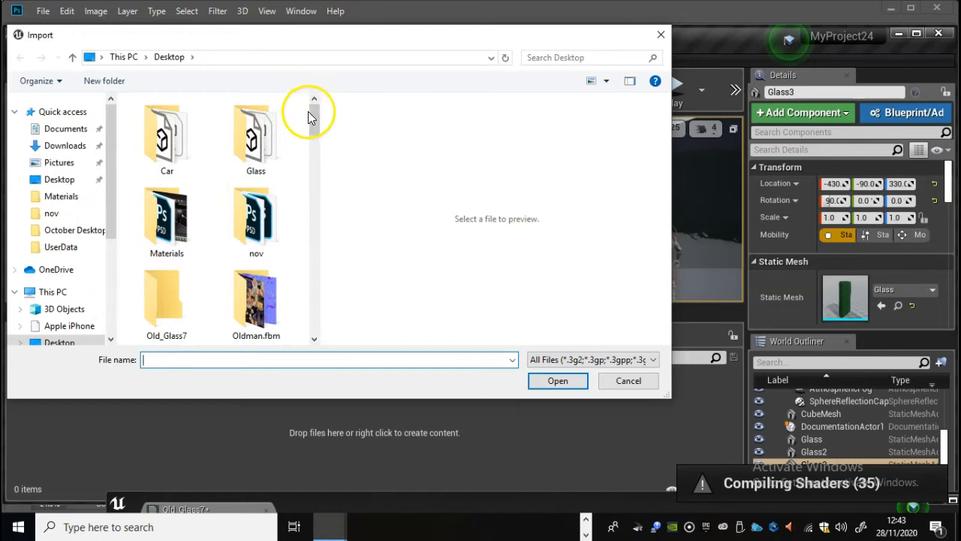
pyautogui.moveTo(315, 127); pyautogui.dragTo(319, 134)
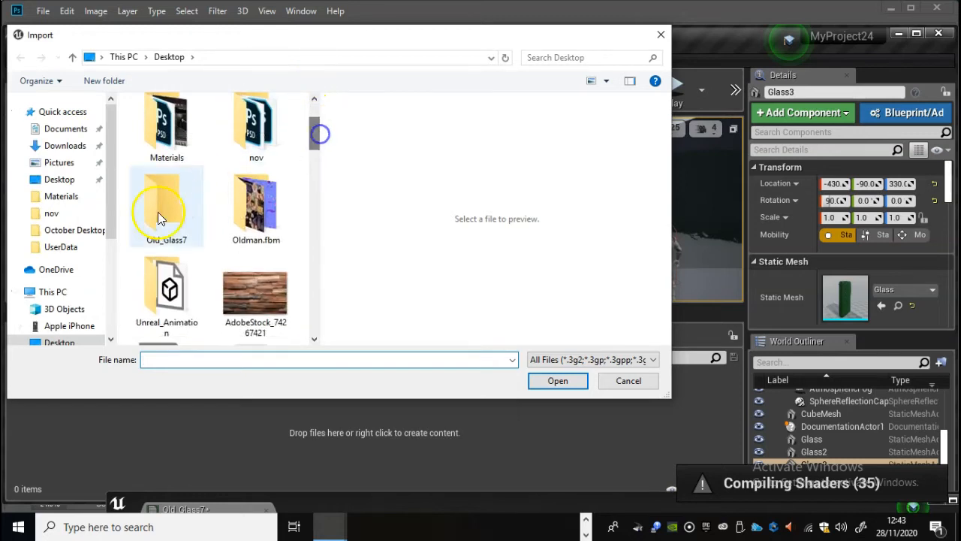
pyautogui.click(158, 212)
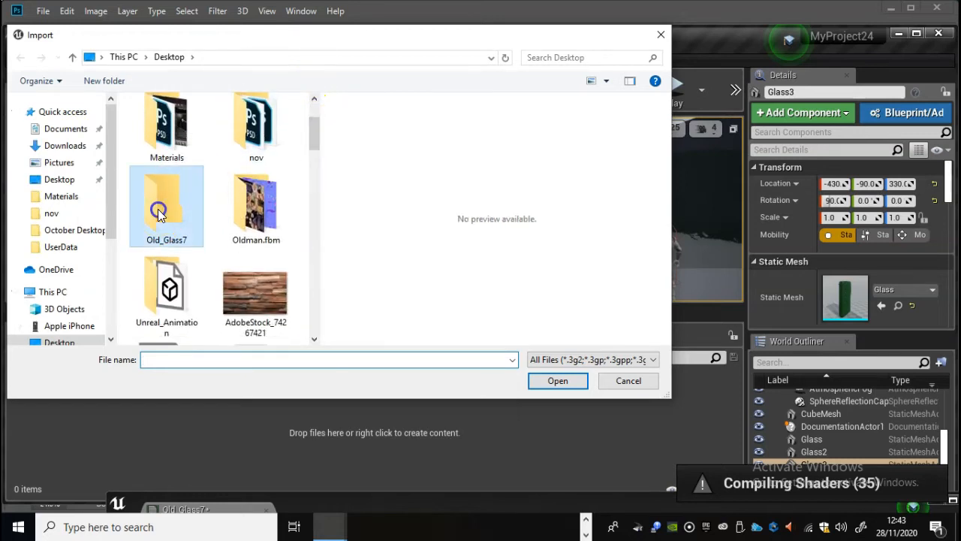
pyautogui.doubleClick(157, 209)
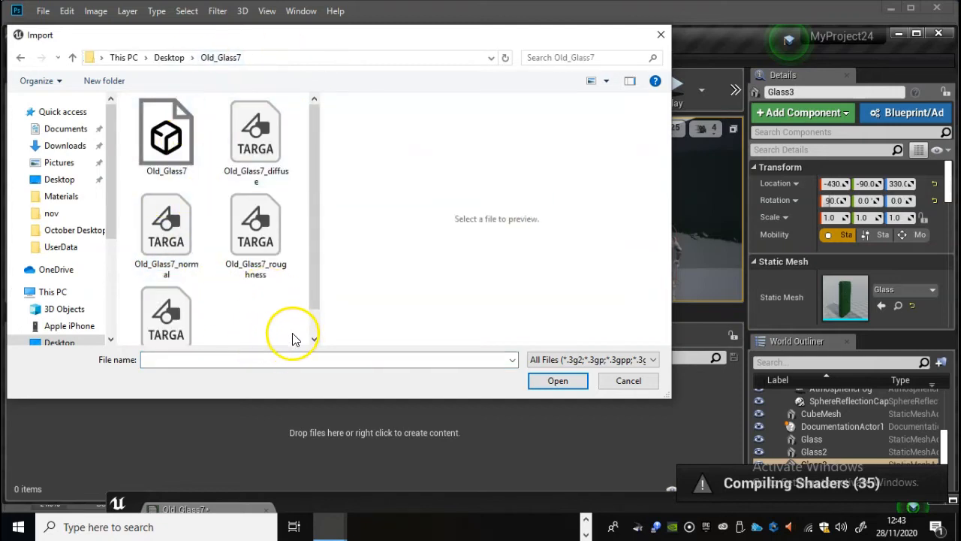
pyautogui.moveTo(156, 338); pyautogui.dragTo(133, 128)
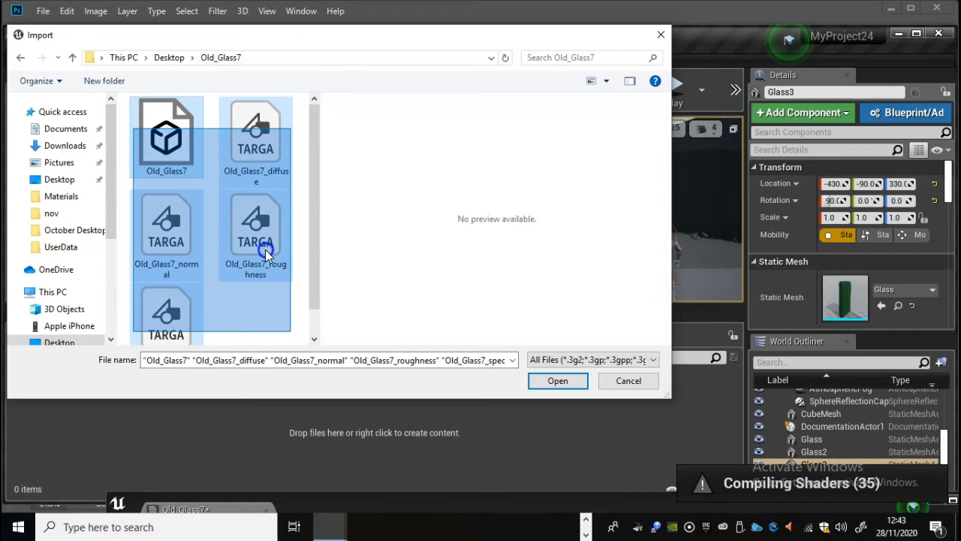
pyautogui.click(556, 381)
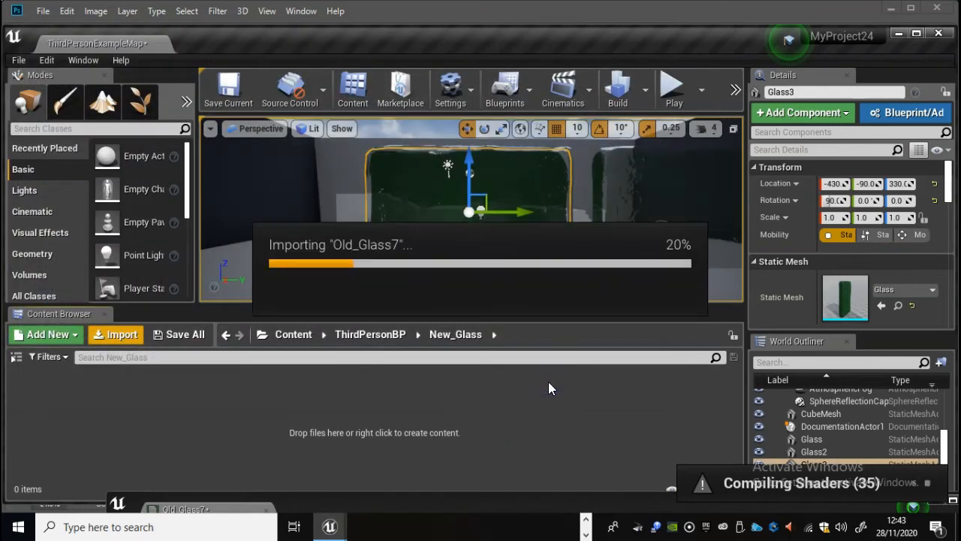
# Complete the Old_Glass7 import, overwriting all existing assets, and dismiss the message log.
pyautogui.click(363, 417)
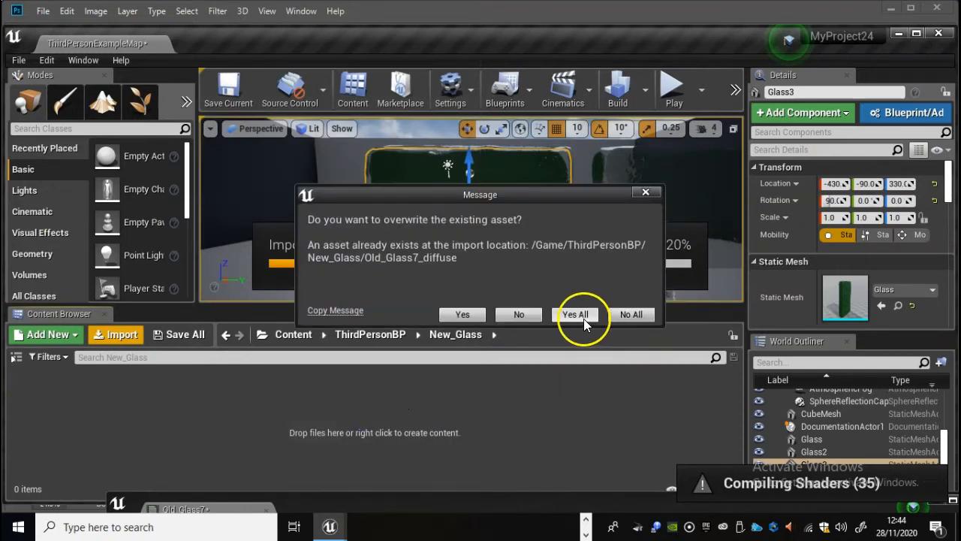
pyautogui.click(576, 315)
pyautogui.click(523, 327)
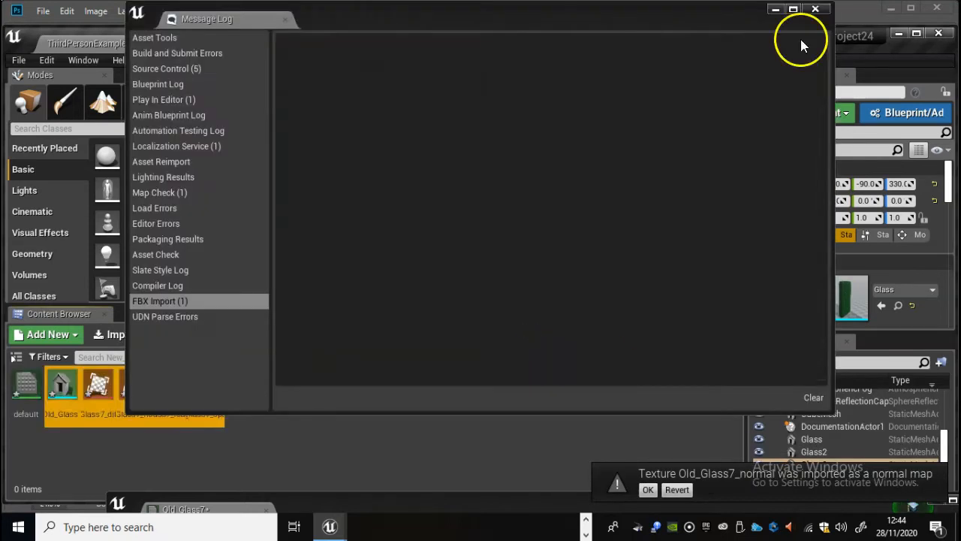
pyautogui.click(815, 8)
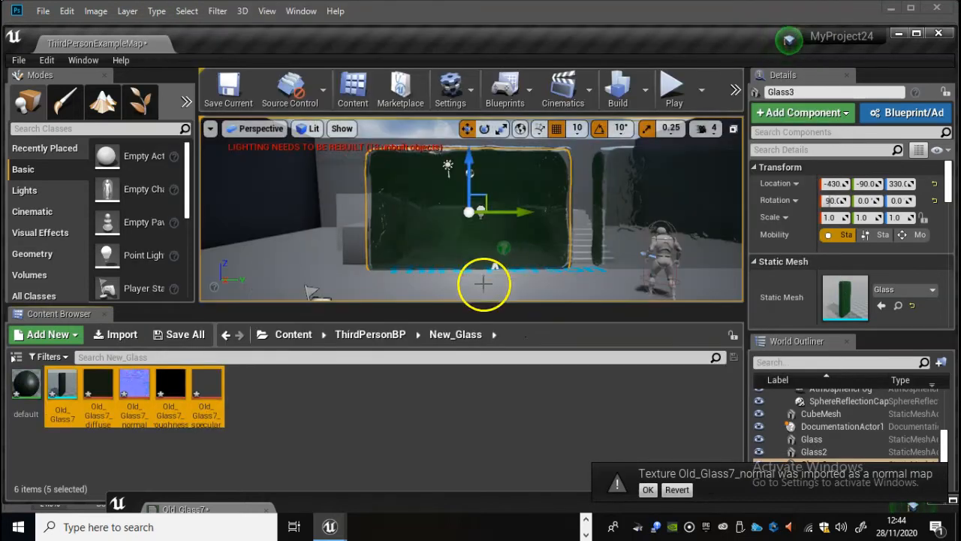
pyautogui.click(286, 417)
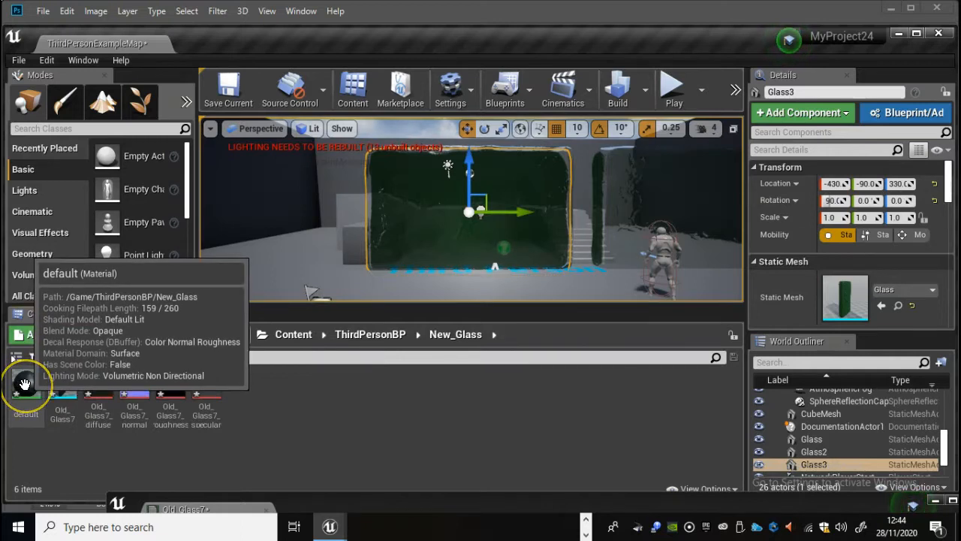
# Place the Old_Glass7 mesh in the level in front of the existing glass blocks and rotate it 90° about X.
pyautogui.click(75, 385)
pyautogui.moveTo(75, 384); pyautogui.dragTo(392, 296)
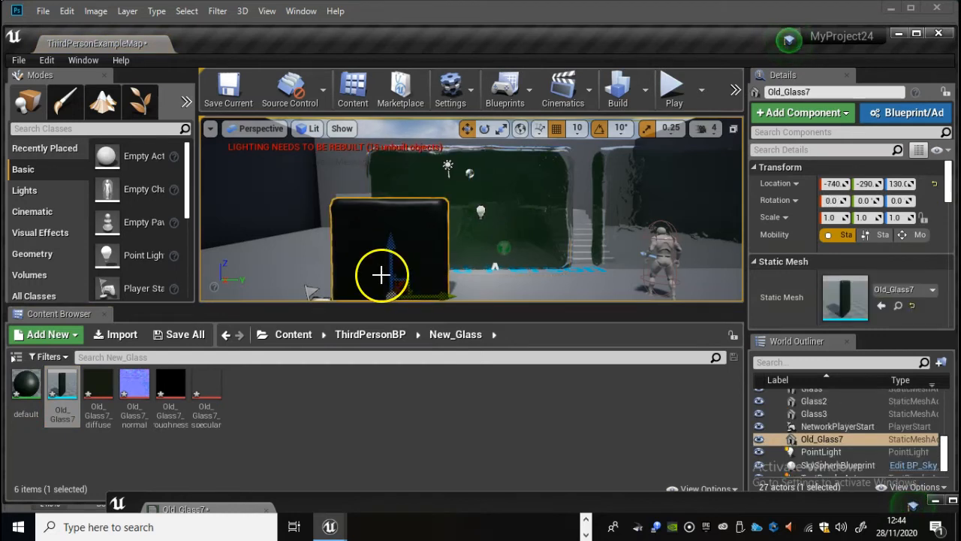
pyautogui.press('r')
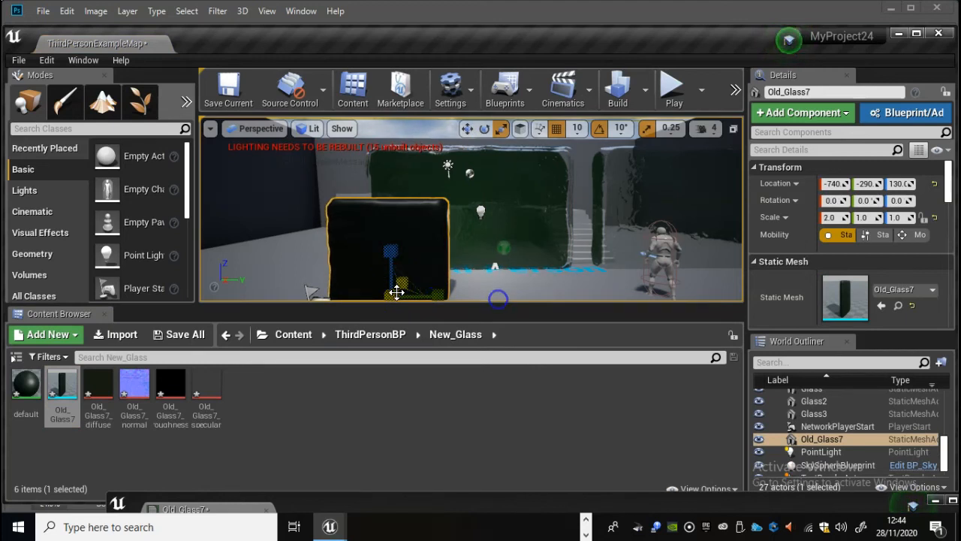
pyautogui.press('e')
pyautogui.moveTo(407, 223); pyautogui.dragTo(675, 398)
# Raise the Old_Glass7 block to a Z location of 270 and enlarge it to a scale of 4.5, 1.75, 1.75.
pyautogui.press('r')
pyautogui.scroll(-4, 393, 261)
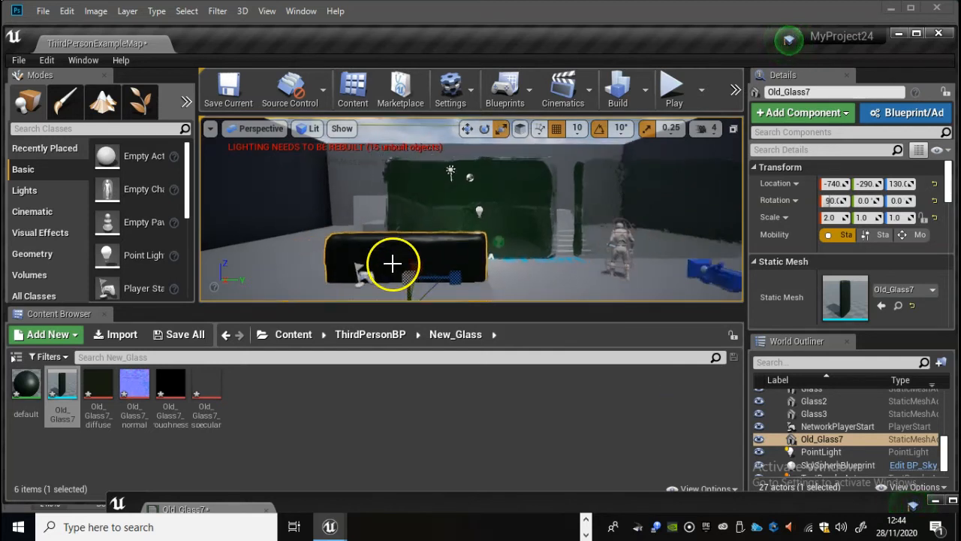
pyautogui.moveTo(447, 269); pyautogui.dragTo(552, 288)
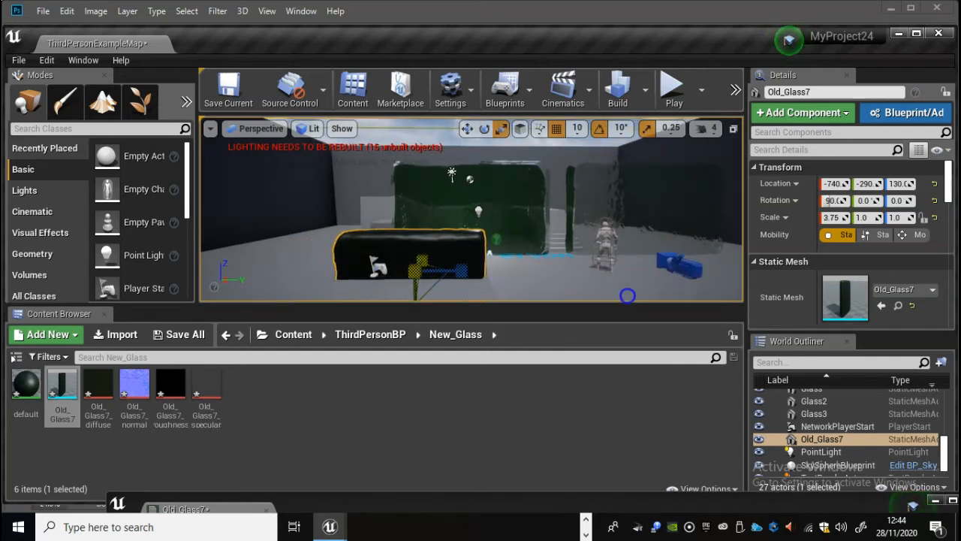
pyautogui.moveTo(414, 188)
pyautogui.mouseDown()
pyautogui.moveTo(415, 144)
pyautogui.moveTo(417, 175)
pyautogui.mouseUp()
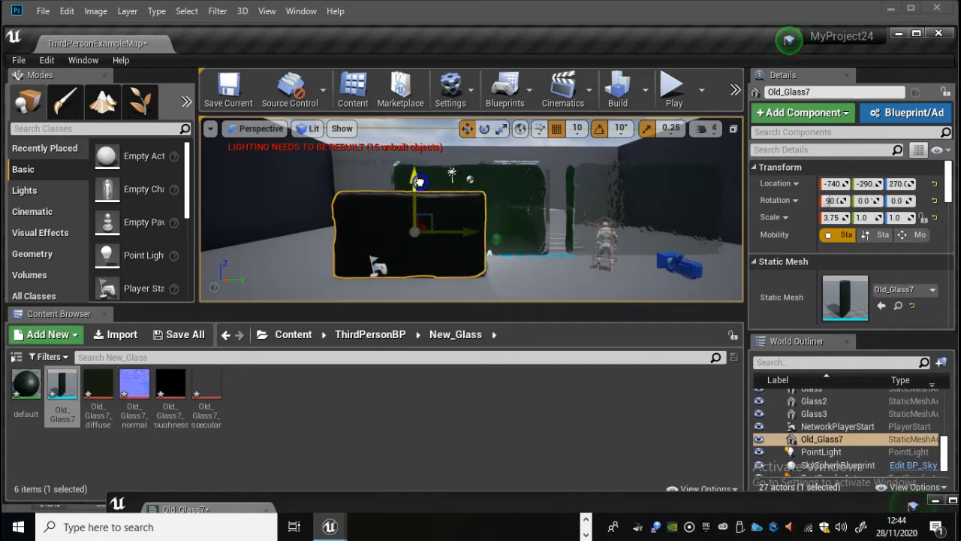
pyautogui.moveTo(419, 236); pyautogui.dragTo(459, 235)
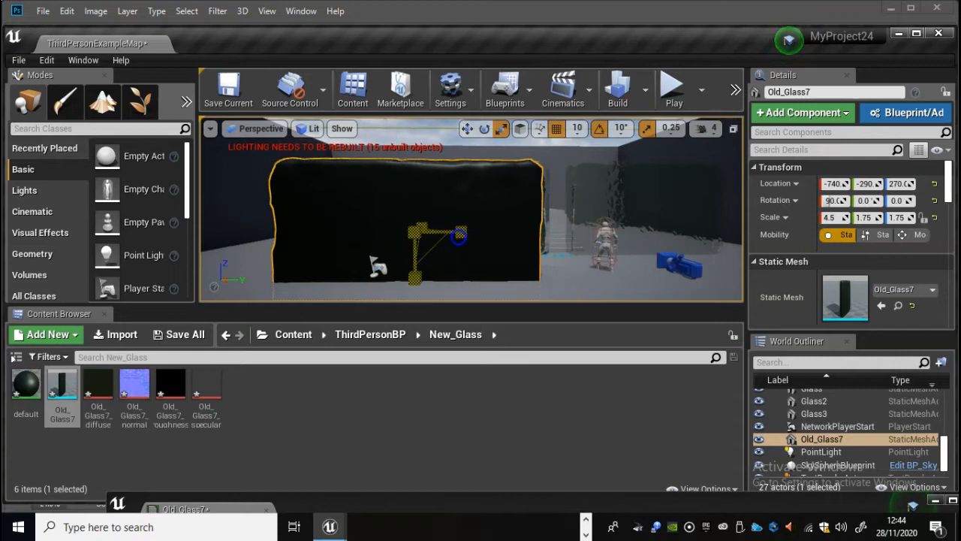
# Reduce the Old_Glass7 block's X scale to 3.0 and check its shape from several angles.
pyautogui.keyDown('alt'); pyautogui.moveTo(312, 255); pyautogui.dragTo(272, 240); pyautogui.keyUp('alt')
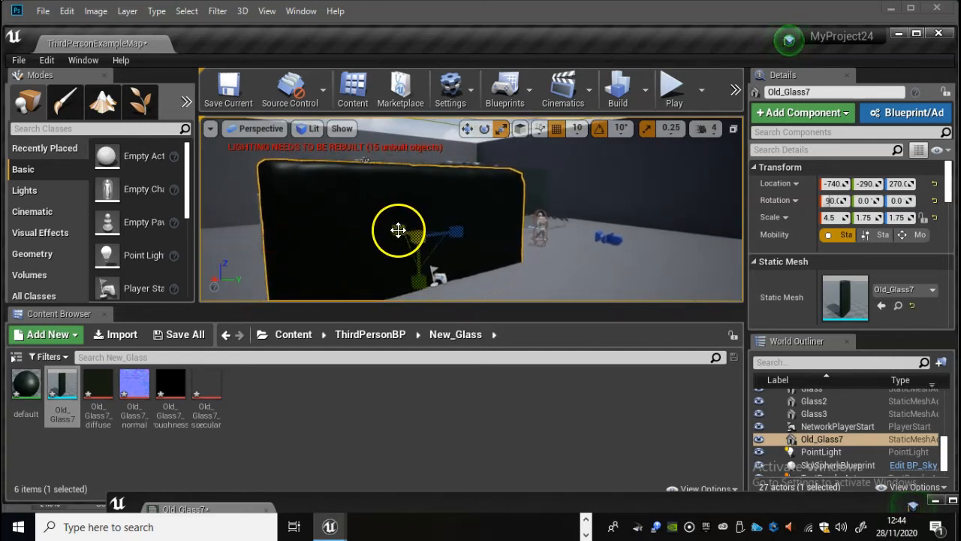
pyautogui.keyDown('alt'); pyautogui.moveTo(323, 228); pyautogui.dragTo(304, 217); pyautogui.keyUp('alt')
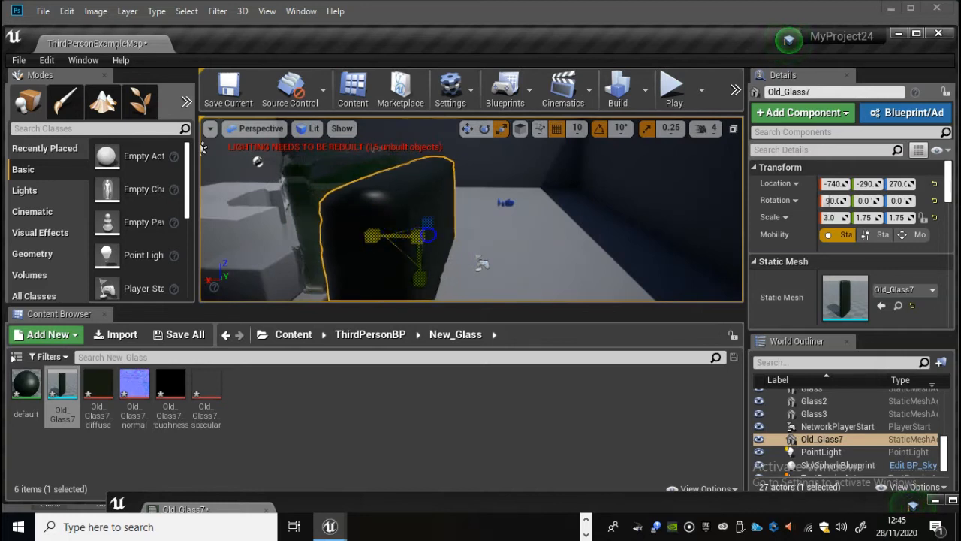
pyautogui.keyDown('alt'); pyautogui.moveTo(384, 235); pyautogui.dragTo(340, 153); pyautogui.keyUp('alt')
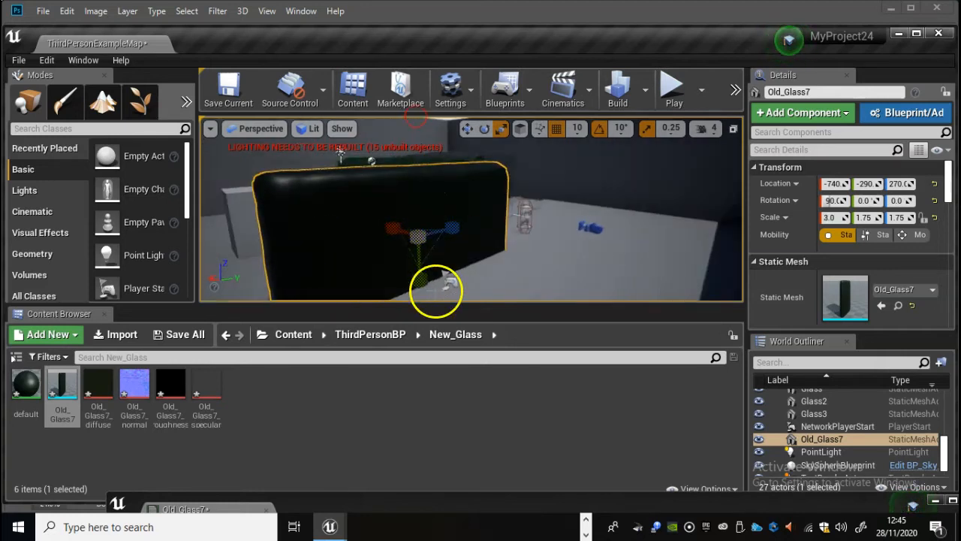
pyautogui.keyDown('alt'); pyautogui.moveTo(499, 232); pyautogui.dragTo(458, 255); pyautogui.keyUp('alt')
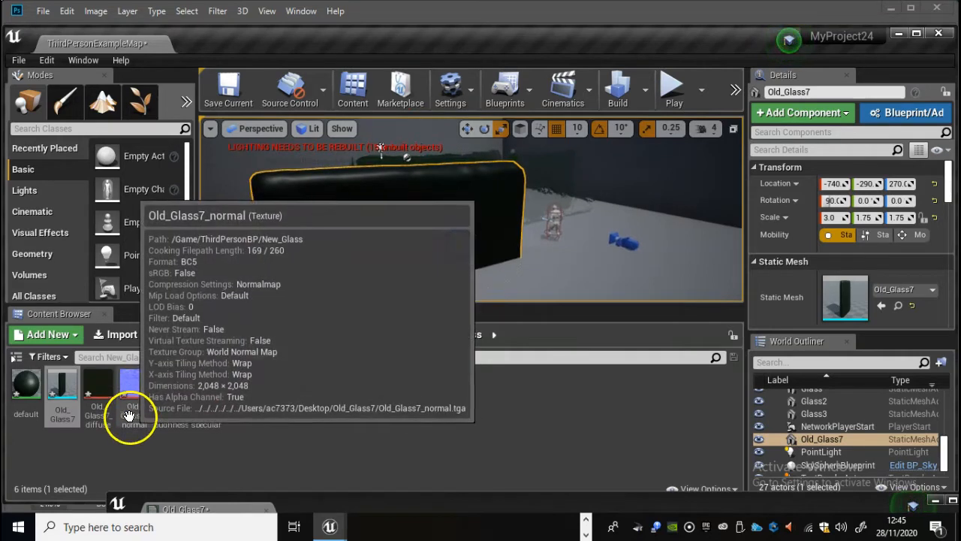
# Bring the Old_Glass7 material editor back into view, disconnect the ColorGlass parameter's output and move that node aside.
pyautogui.moveTo(132, 395)
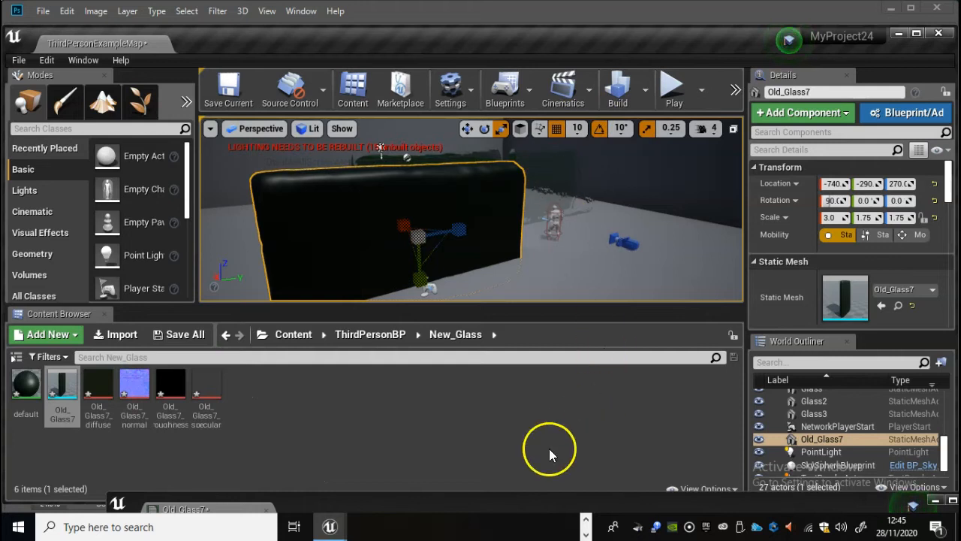
pyautogui.moveTo(448, 506); pyautogui.dragTo(575, 57)
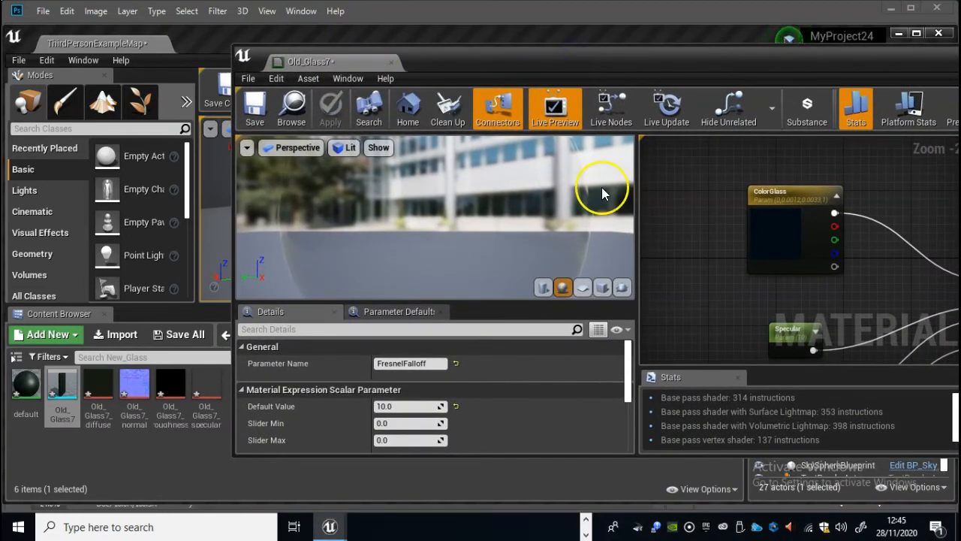
pyautogui.moveTo(785, 59); pyautogui.dragTo(685, 49)
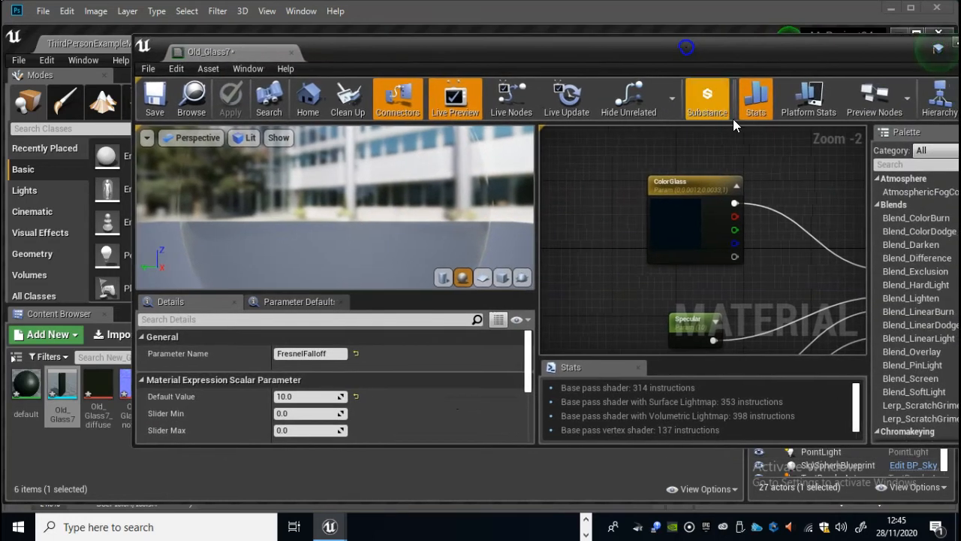
pyautogui.click(717, 184)
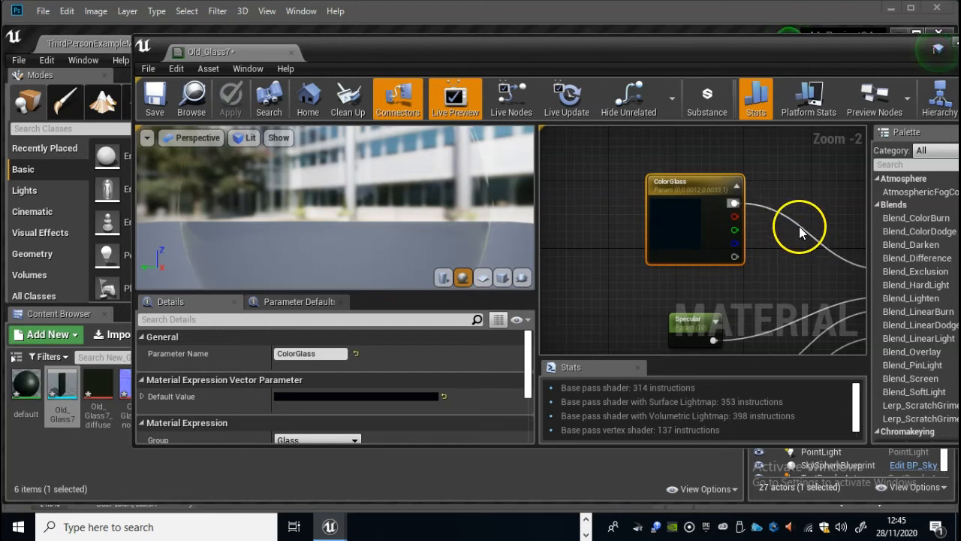
pyautogui.keyDown('ctrl'); pyautogui.click(804, 238); pyautogui.keyUp('ctrl')
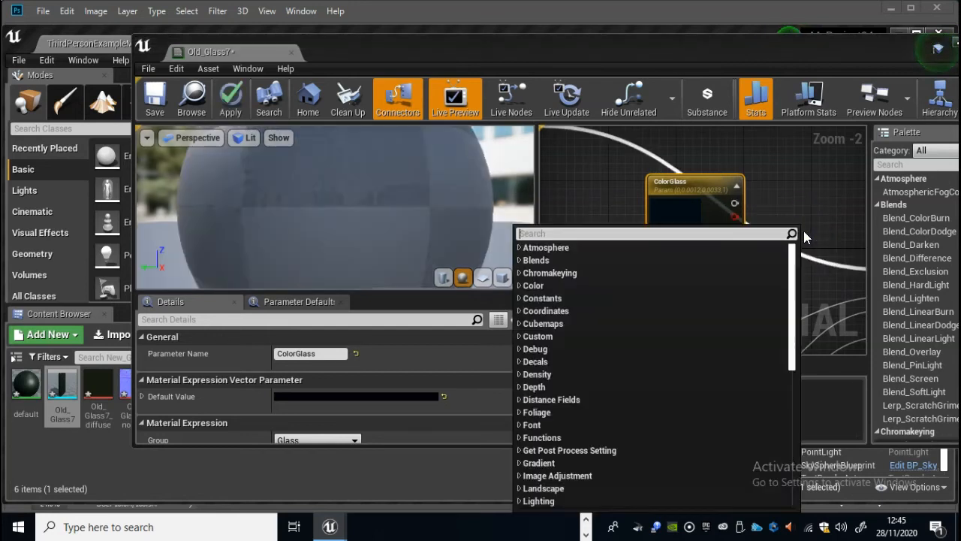
pyautogui.click(769, 154)
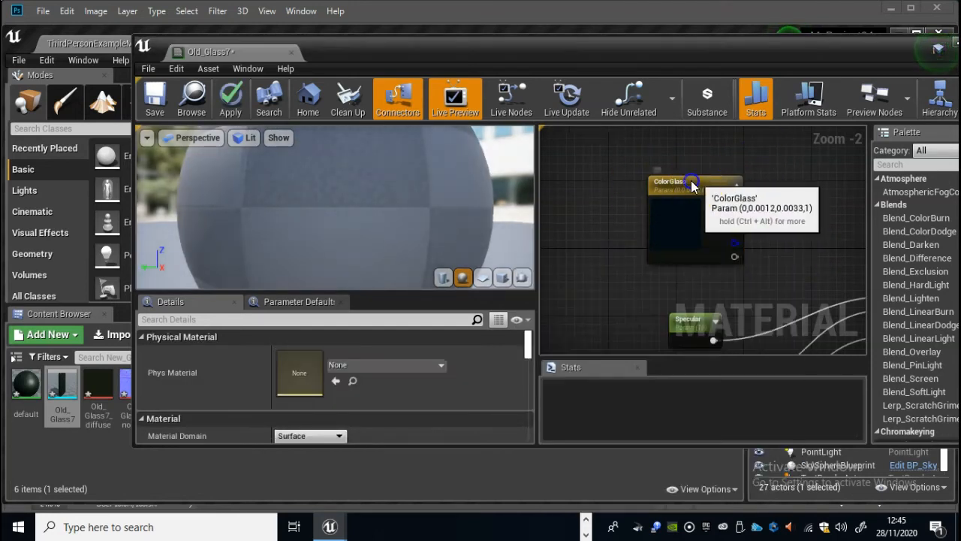
pyautogui.moveTo(694, 183); pyautogui.dragTo(649, 155)
# Add the Old_Glass7_diffuse texture to the material graph as a Texture Sample and arrange it below the ColorGlass node.
pyautogui.moveTo(378, 51); pyautogui.dragTo(517, 78)
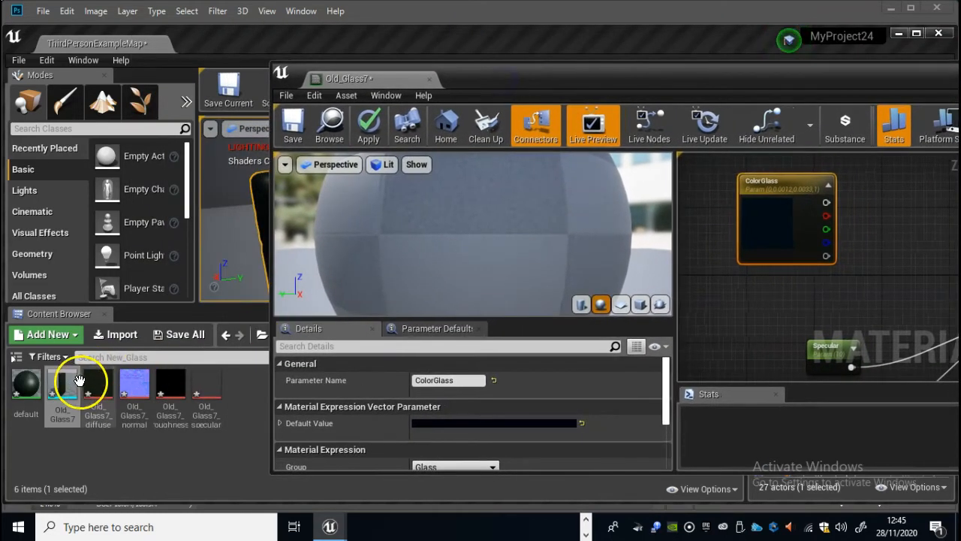
pyautogui.moveTo(96, 388); pyautogui.dragTo(749, 282)
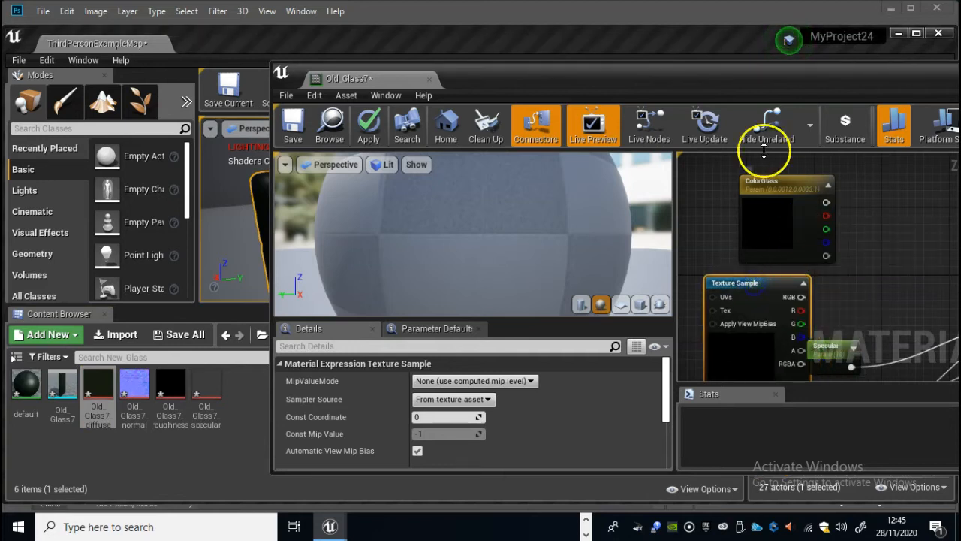
pyautogui.moveTo(732, 90); pyautogui.dragTo(565, 73)
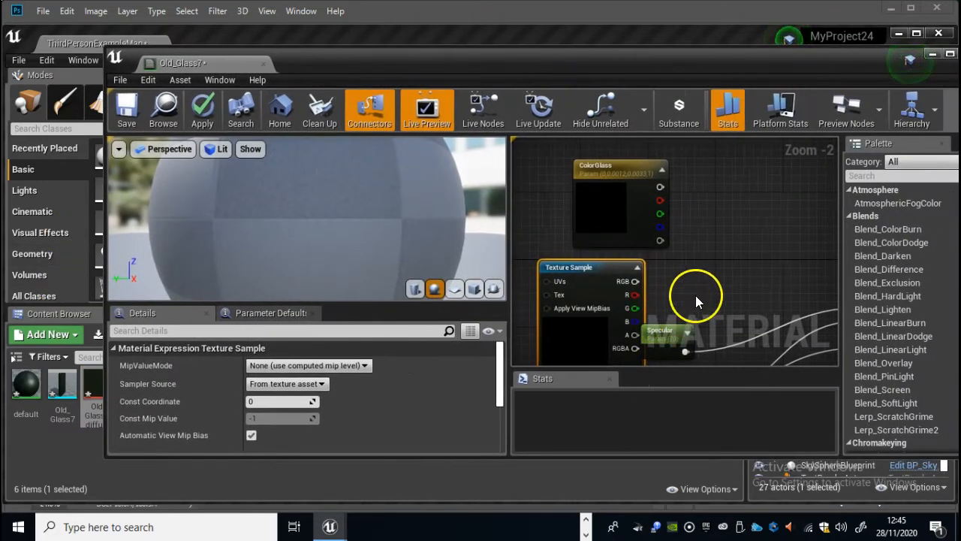
pyautogui.moveTo(608, 172); pyautogui.dragTo(566, 160)
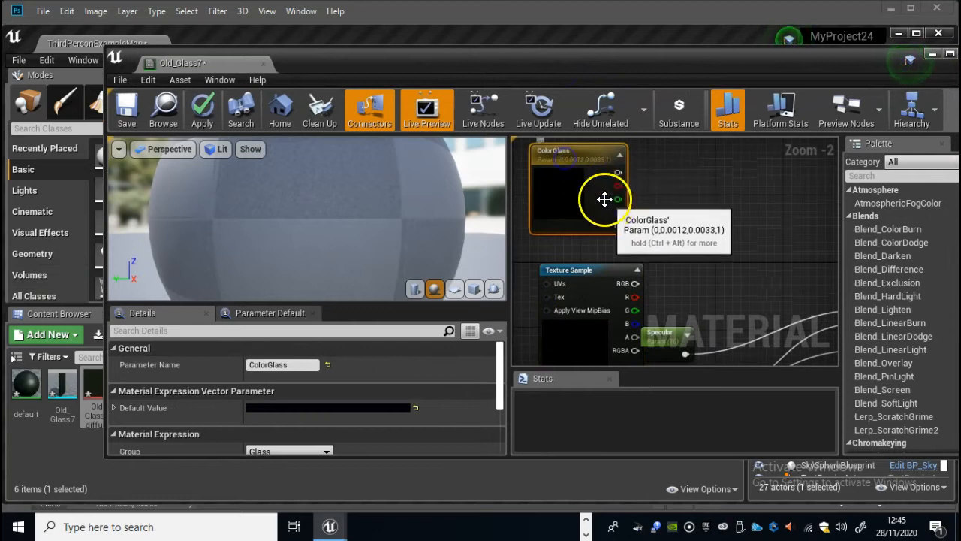
pyautogui.moveTo(588, 270); pyautogui.dragTo(588, 245)
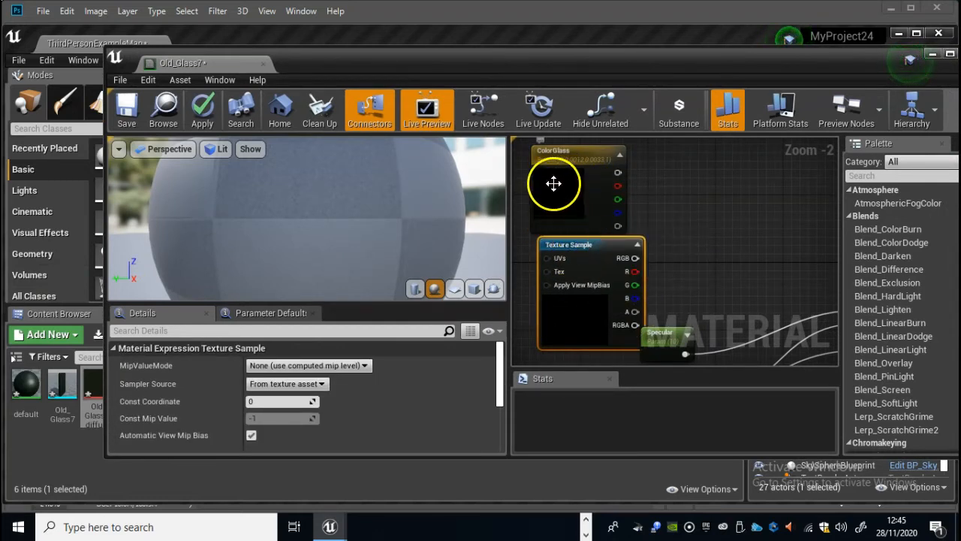
# Convert the diffuse Texture Sample to a parameter named Old_Glass and connect its RGB output to the material's Base Color.
pyautogui.rightClick(592, 249)
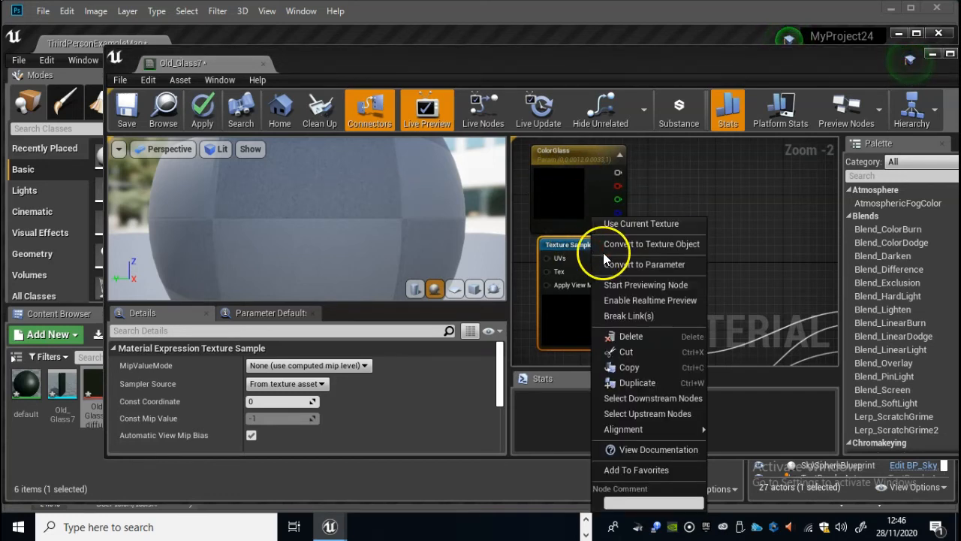
pyautogui.click(623, 267)
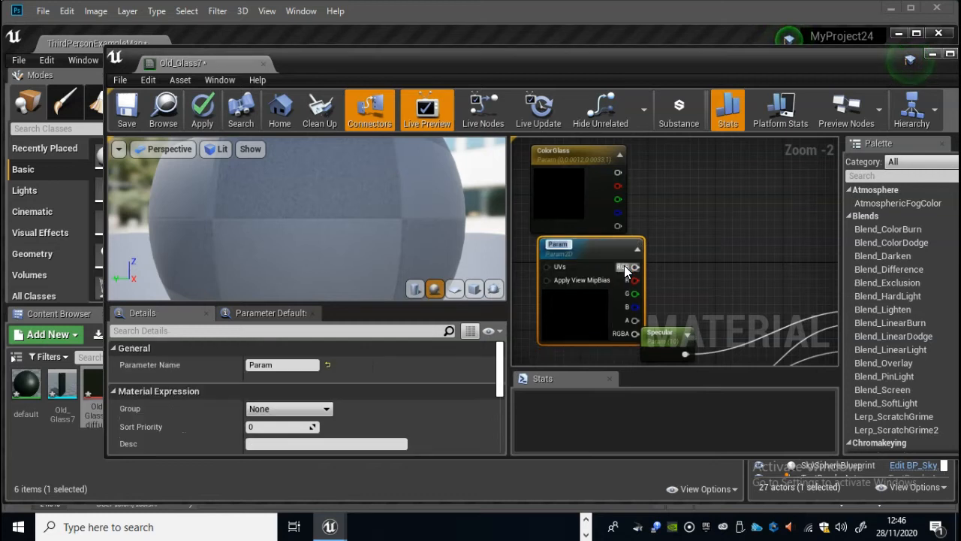
pyautogui.moveTo(708, 261)
pyautogui.mouseDown(button='right')
pyautogui.moveTo(669, 266)
pyautogui.moveTo(710, 272)
pyautogui.mouseUp(button='right')
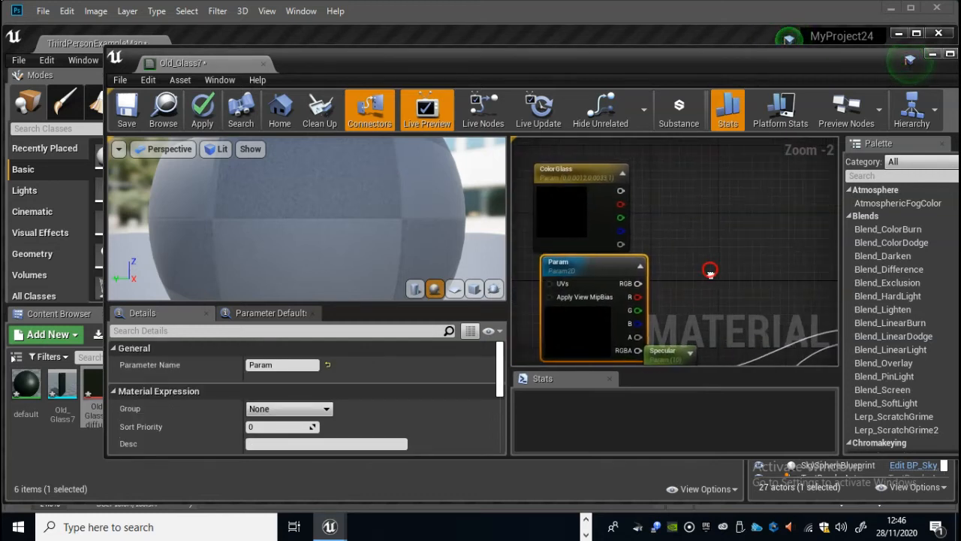
pyautogui.doubleClick(574, 263)
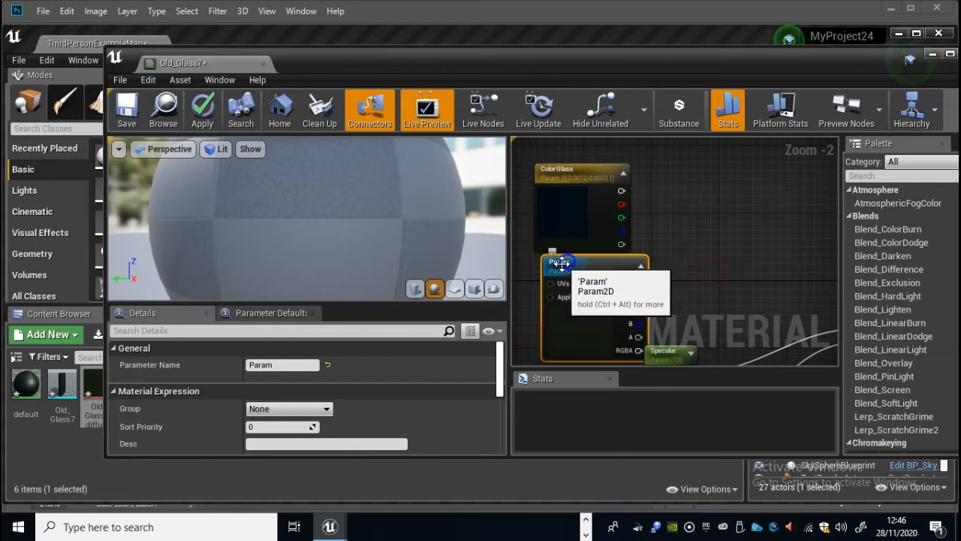
pyautogui.doubleClick(567, 263)
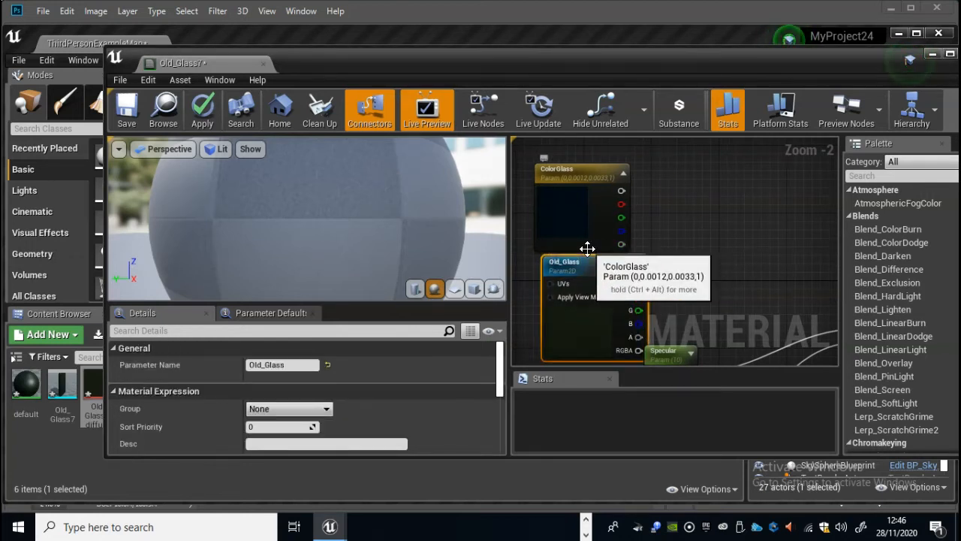
pyautogui.moveTo(682, 221); pyautogui.dragTo(591, 208, button='right')
pyautogui.moveTo(550, 272); pyautogui.dragTo(772, 289)
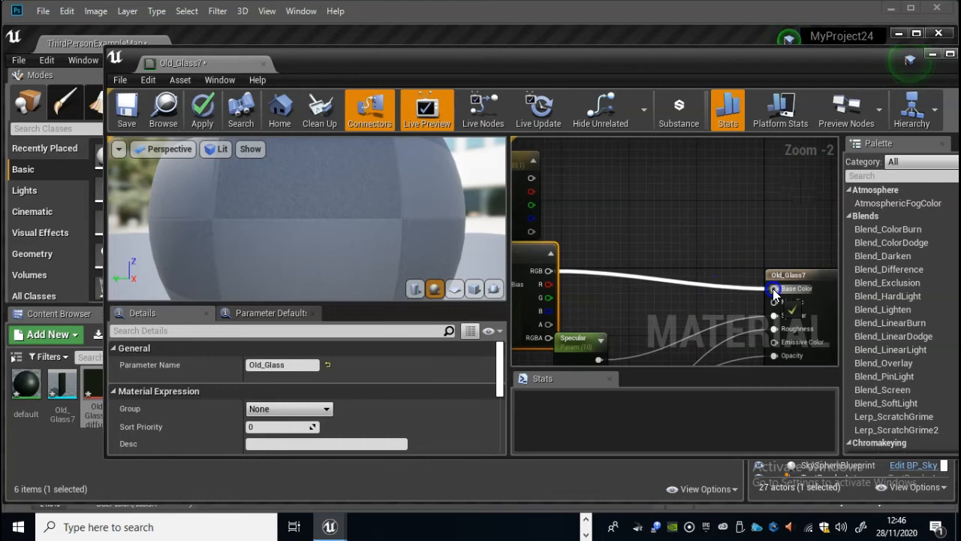
# Add the Old_Glass7_normal texture to the graph as a Texture Sample and connect its RGB output to the Normal input.
pyautogui.moveTo(650, 318); pyautogui.dragTo(674, 235, button='right')
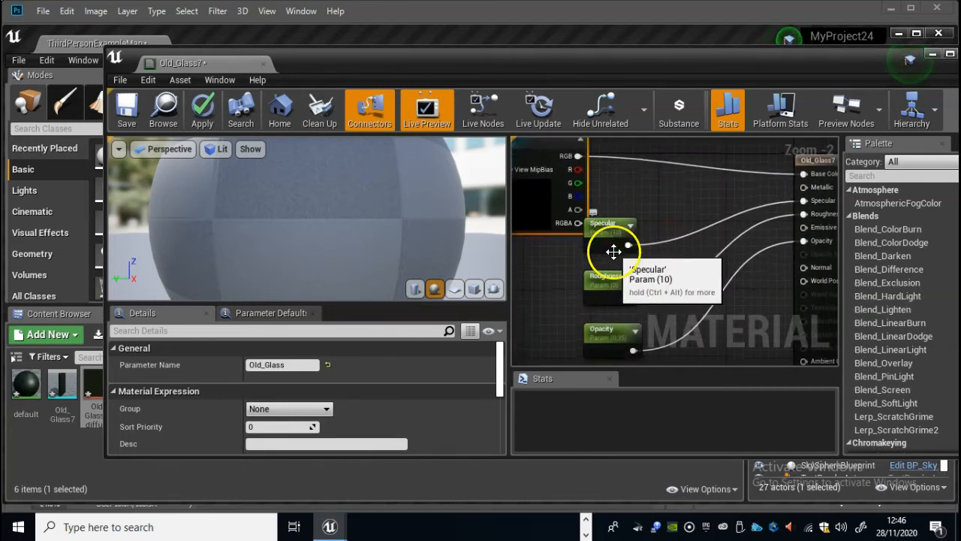
pyautogui.moveTo(661, 302)
pyautogui.mouseDown(button='right')
pyautogui.moveTo(629, 278)
pyautogui.moveTo(638, 260)
pyautogui.mouseUp(button='right')
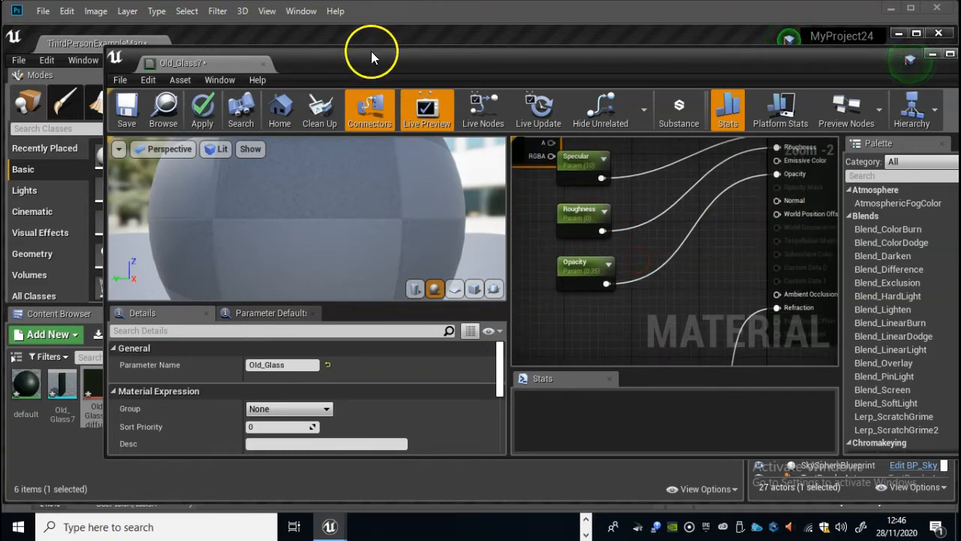
pyautogui.moveTo(371, 58); pyautogui.dragTo(510, 65)
pyautogui.moveTo(129, 386); pyautogui.dragTo(696, 332)
pyautogui.moveTo(779, 308); pyautogui.dragTo(704, 278, button='right')
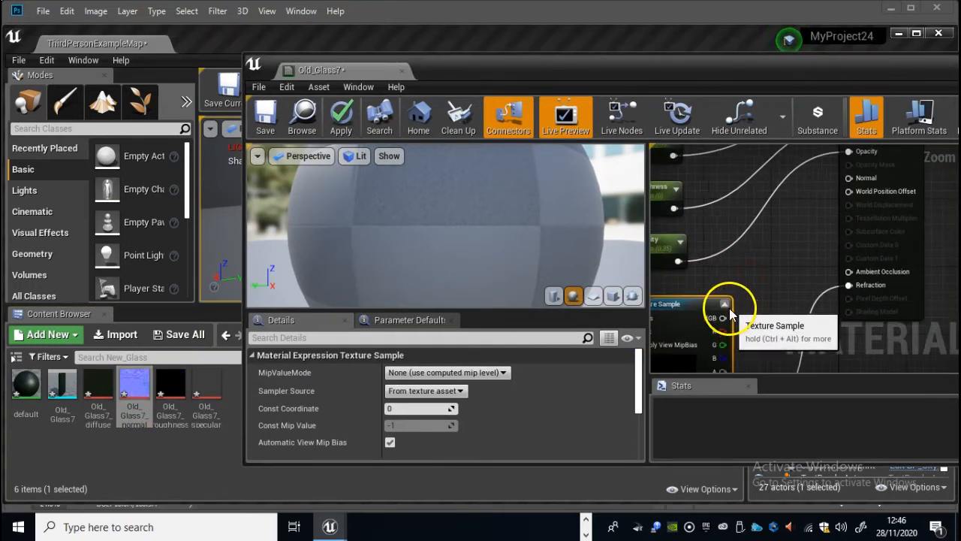
pyautogui.moveTo(722, 318); pyautogui.dragTo(848, 178)
pyautogui.moveTo(769, 263); pyautogui.dragTo(886, 269, button='right')
# Apply the Old_Glass7 material changes, inspect the glass on the preview sphere and save the material.
pyautogui.click(342, 115)
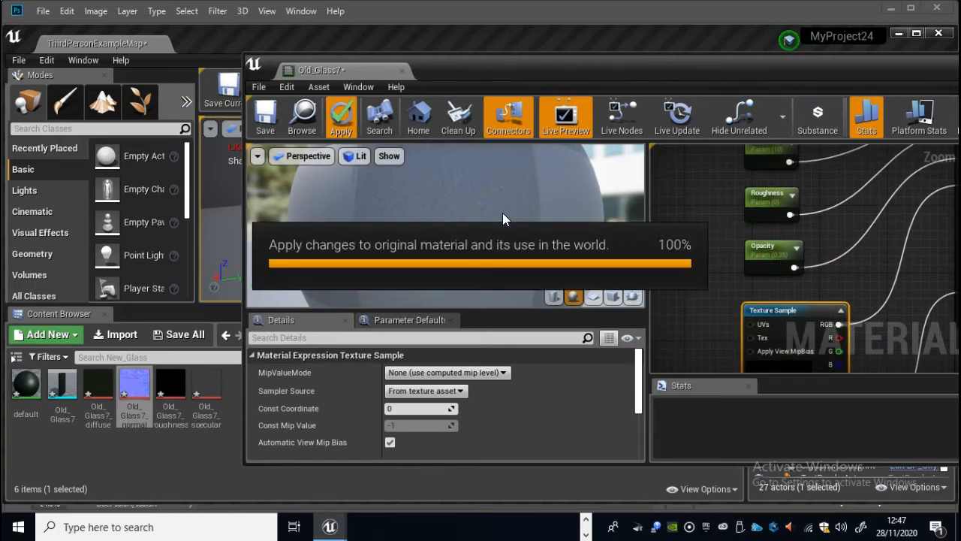
pyautogui.moveTo(494, 264); pyautogui.dragTo(467, 218)
pyautogui.moveTo(496, 240); pyautogui.dragTo(298, 276, button='right')
pyautogui.moveTo(298, 275); pyautogui.dragTo(272, 342)
pyautogui.moveTo(442, 295); pyautogui.dragTo(337, 157)
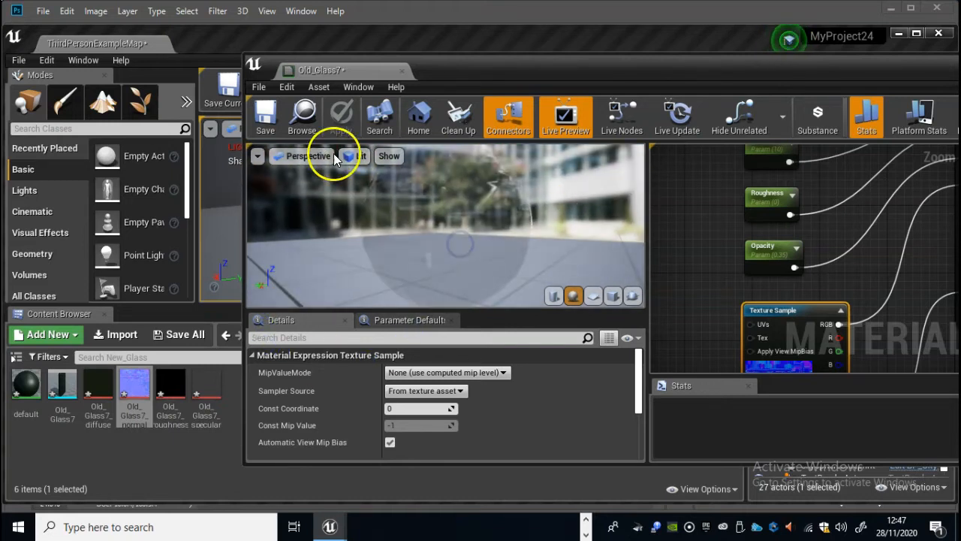
pyautogui.click(267, 117)
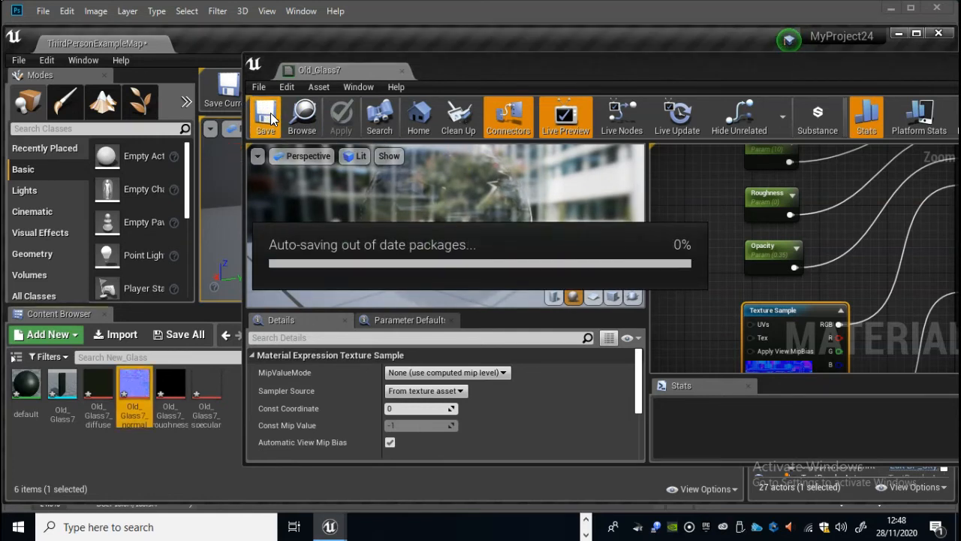
# Move the material editor out of the way and browse to the Old_Glass materials in the StarterContent Materials folder.
pyautogui.moveTo(506, 74); pyautogui.dragTo(635, 431)
pyautogui.click(289, 381)
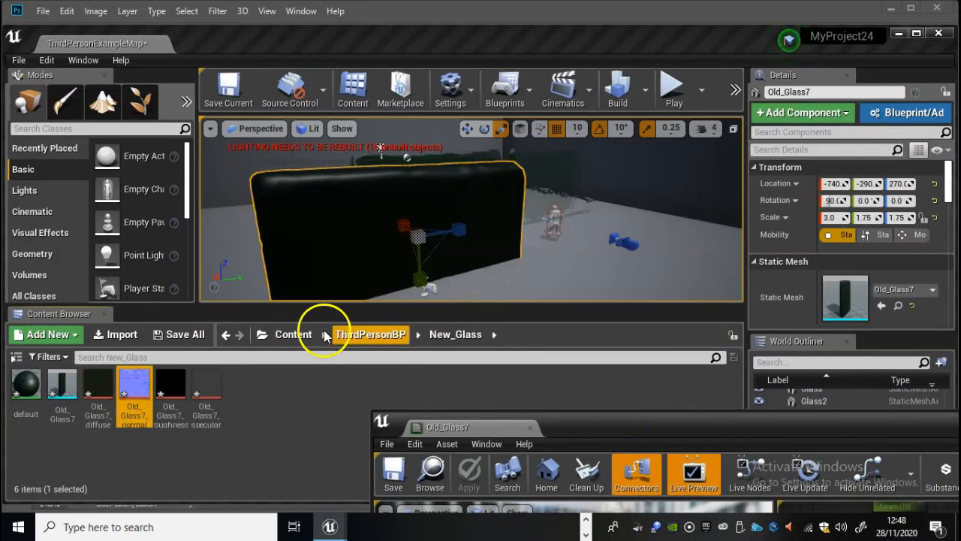
pyautogui.click(290, 334)
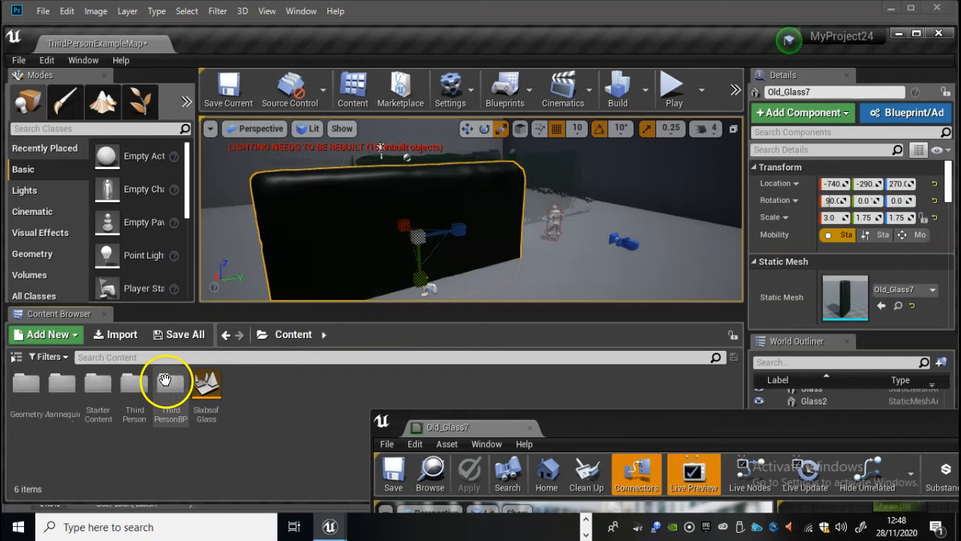
pyautogui.doubleClick(97, 386)
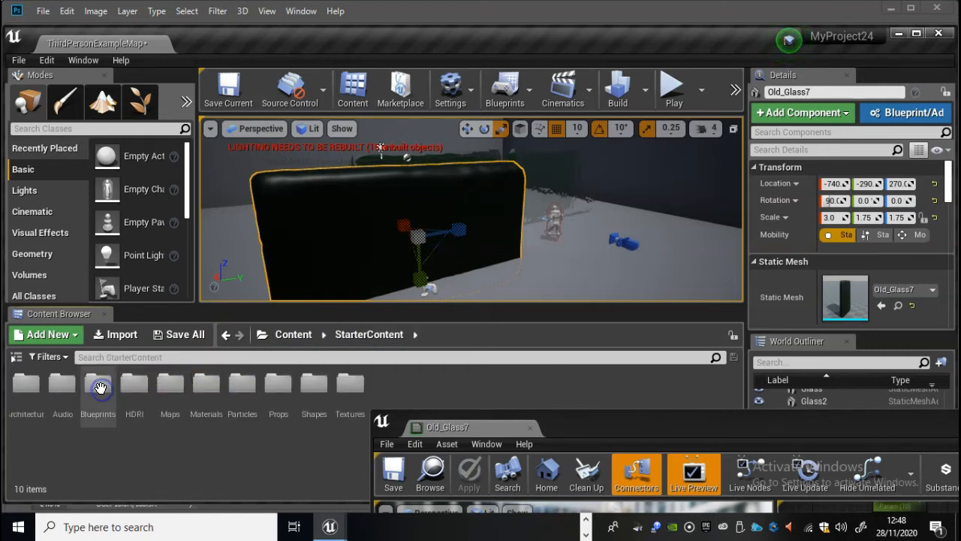
pyautogui.doubleClick(208, 384)
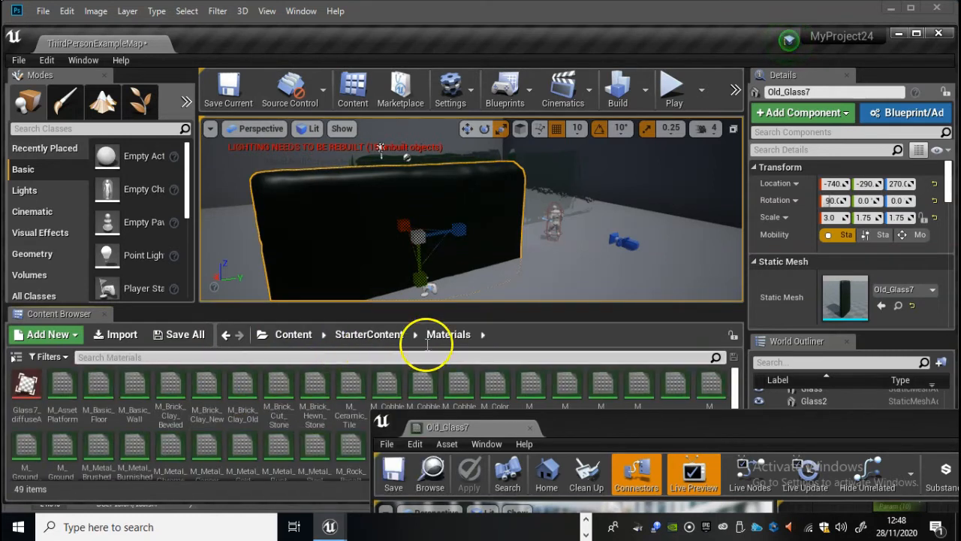
pyautogui.moveTo(571, 429); pyautogui.dragTo(748, 402)
pyautogui.scroll(-3, 436, 418)
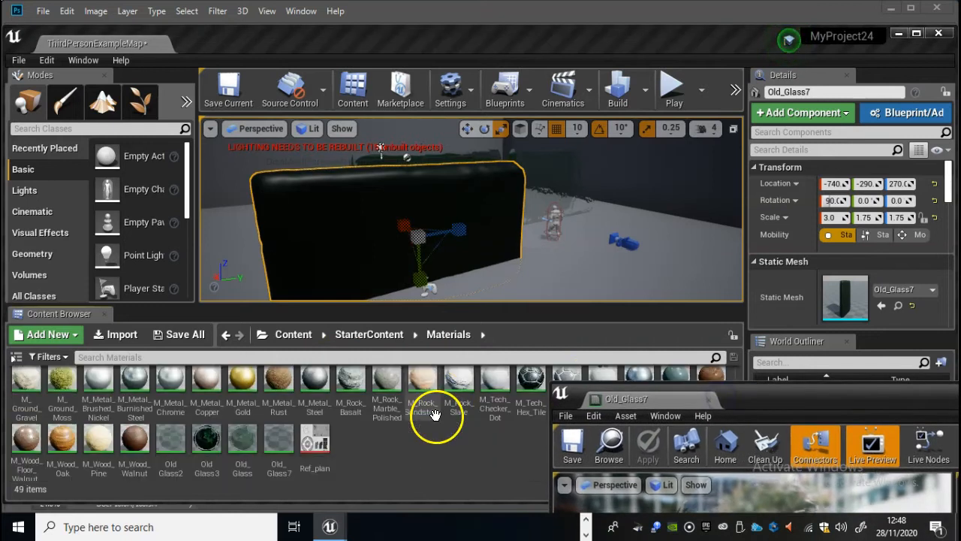
# Assign the Old_Glass7 material to the large Old_Glass7 block in the level and nudge the block upward.
pyautogui.click(279, 443)
pyautogui.moveTo(280, 443); pyautogui.dragTo(327, 217)
pyautogui.click(436, 269)
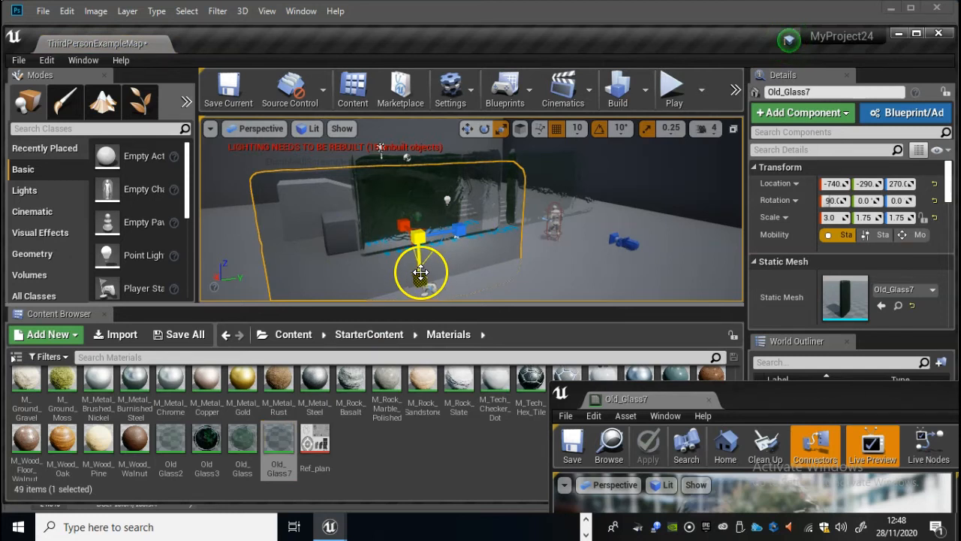
pyautogui.press('w')
pyautogui.moveTo(424, 194); pyautogui.dragTo(425, 171)
# Play the level full screen and walk the character around the glass blocks to examine their transparency and refraction, ending the play session.
pyautogui.click(675, 89)
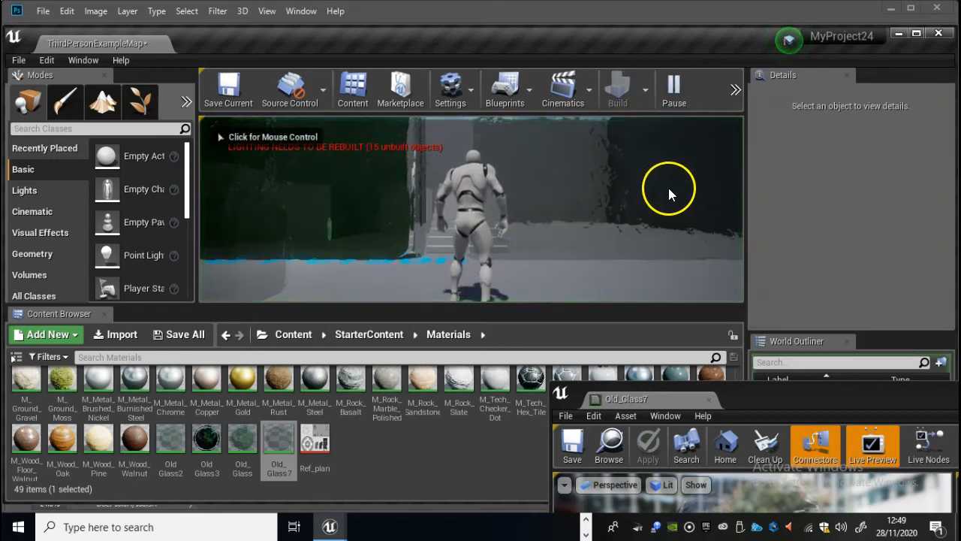
pyautogui.press('F11')
pyautogui.click(634, 211)
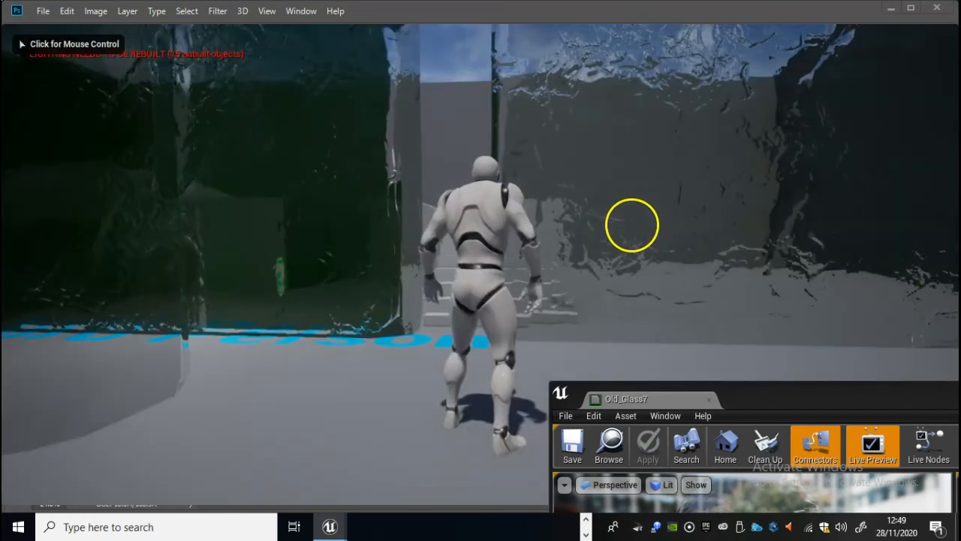
pyautogui.press('w')
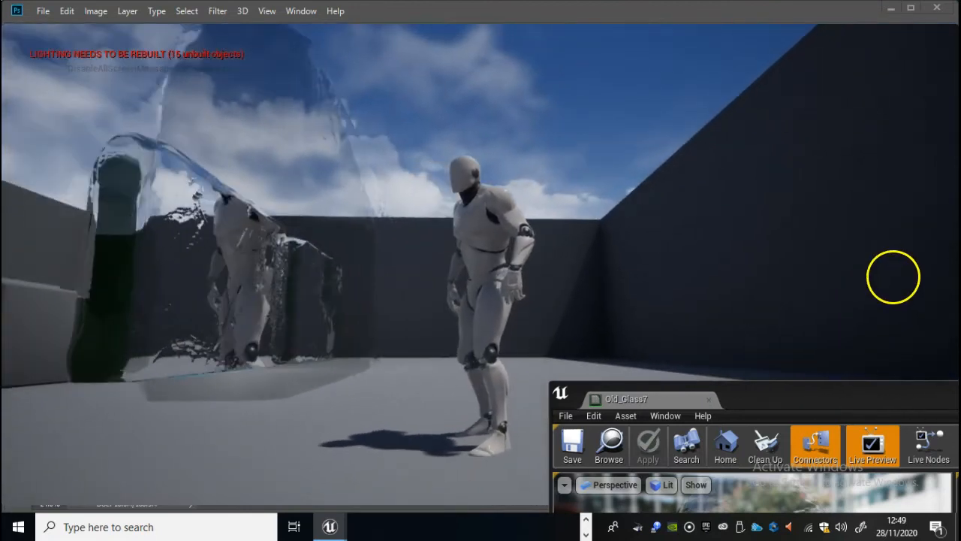
pyautogui.press('w')
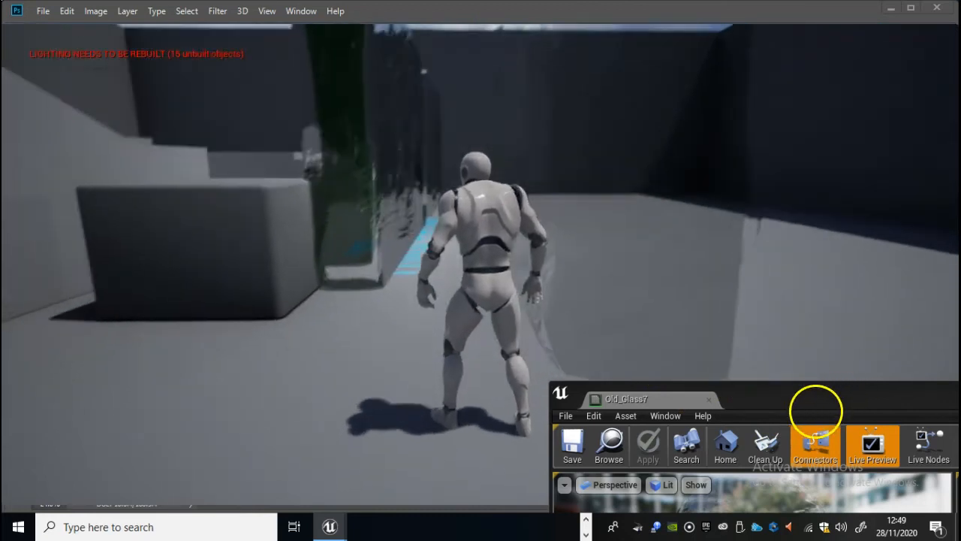
pyautogui.press('w')
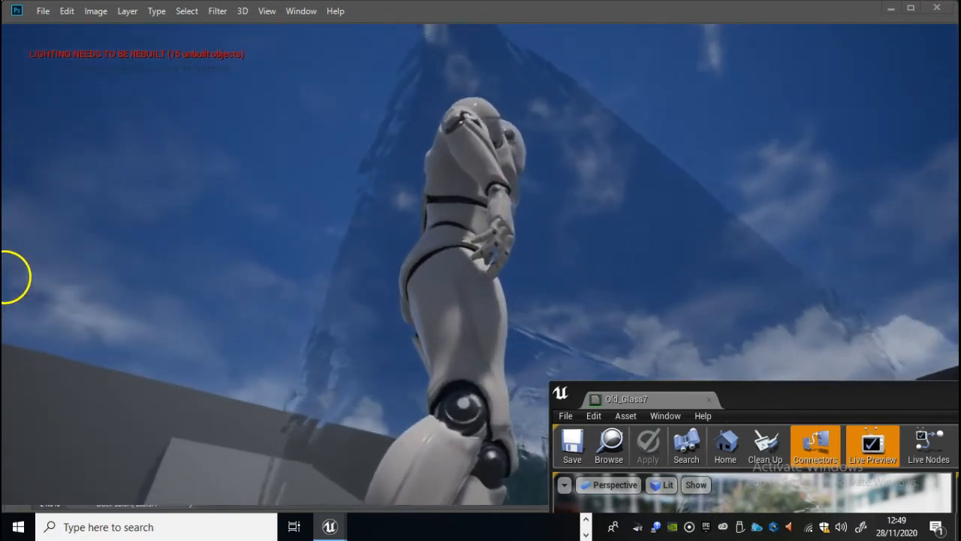
pyautogui.press('w')
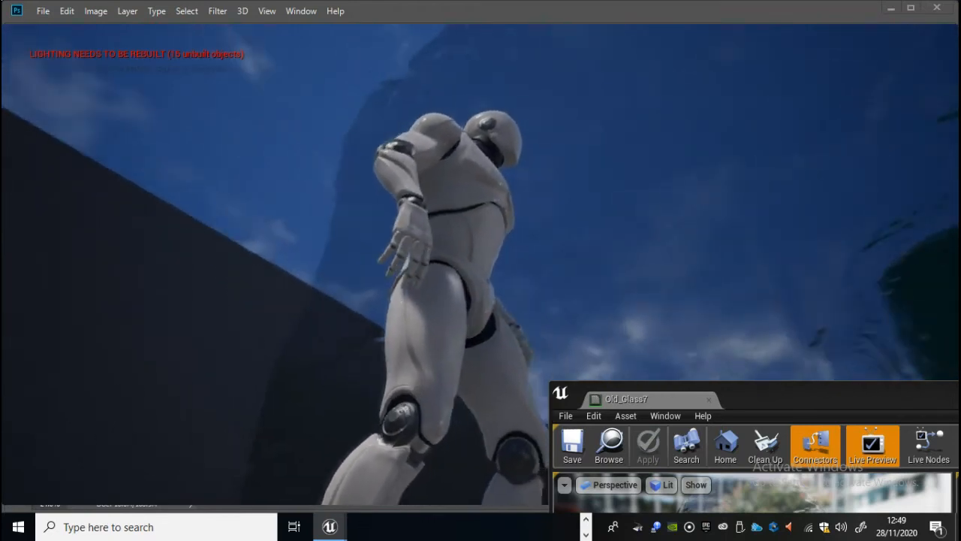
pyautogui.press('w')
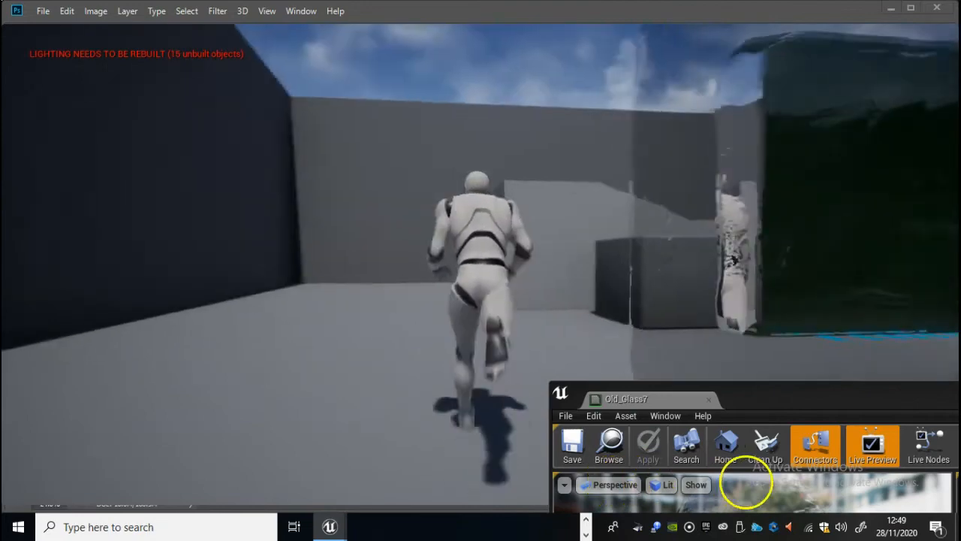
pyautogui.press('w')
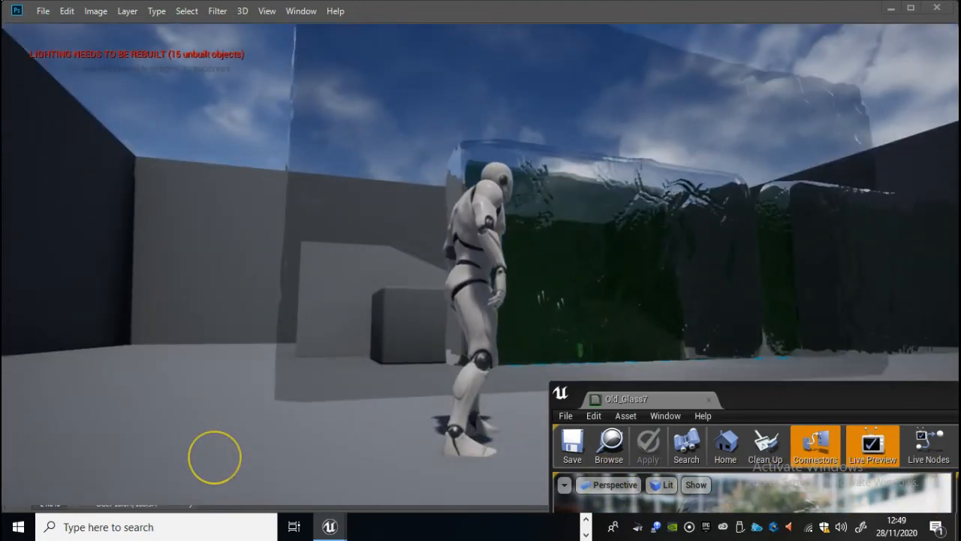
pyautogui.press('Escape')
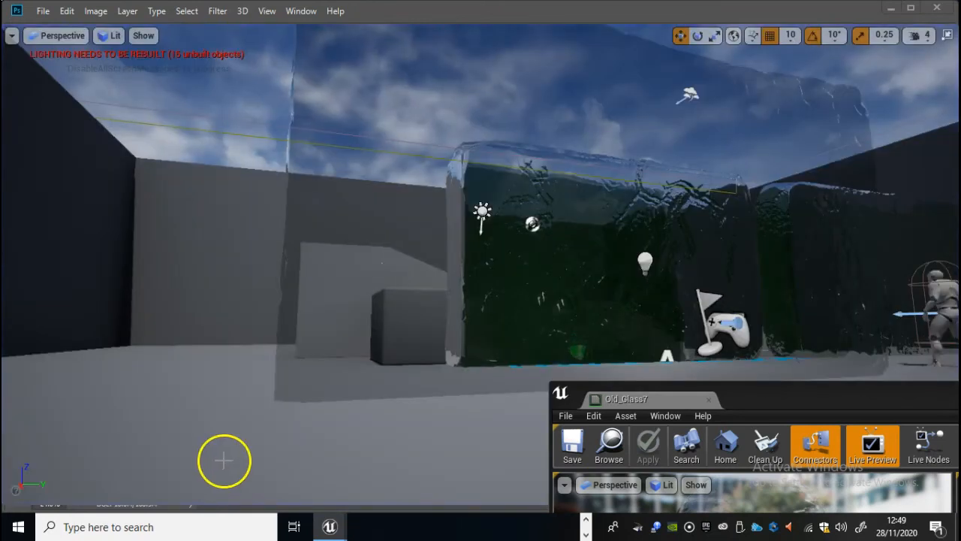
pyautogui.press('F11')
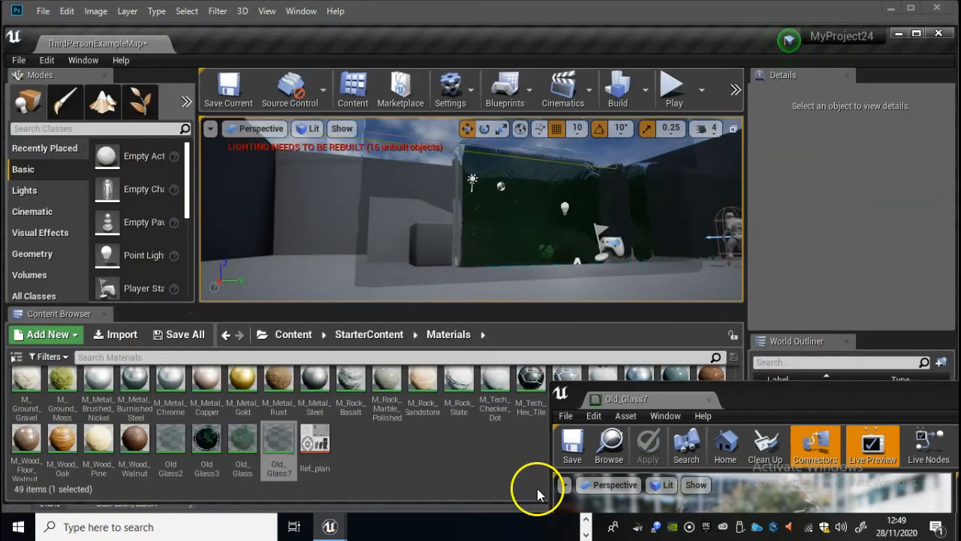
# Open the Old_Glass material alongside Old_Glass7 and enlarge the view of its node graph.
pyautogui.moveTo(762, 402); pyautogui.dragTo(725, 205)
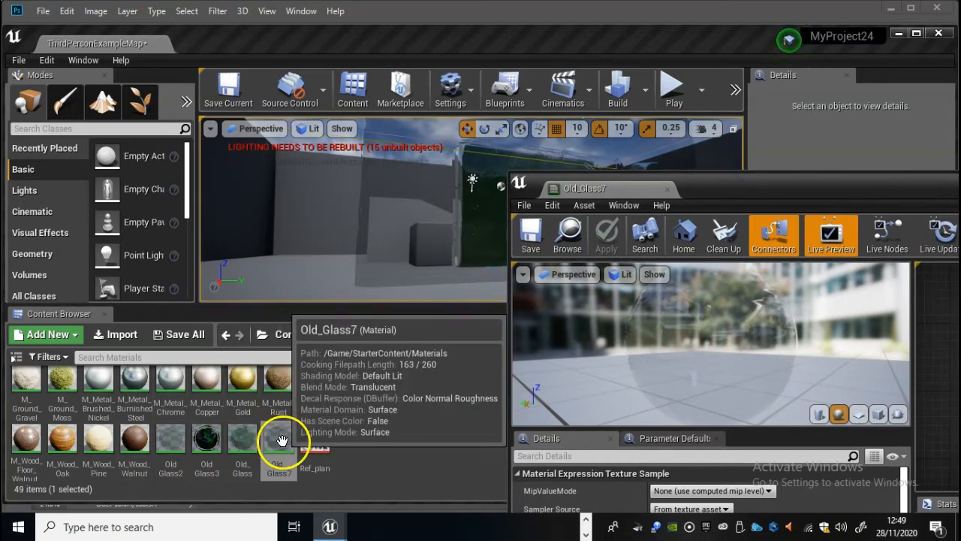
pyautogui.click(280, 442)
pyautogui.click(230, 448)
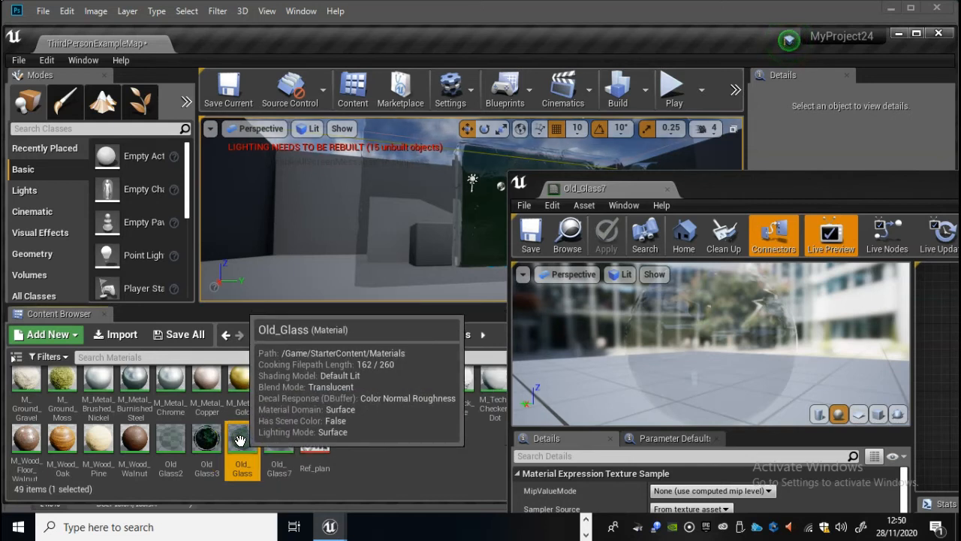
pyautogui.doubleClick(238, 441)
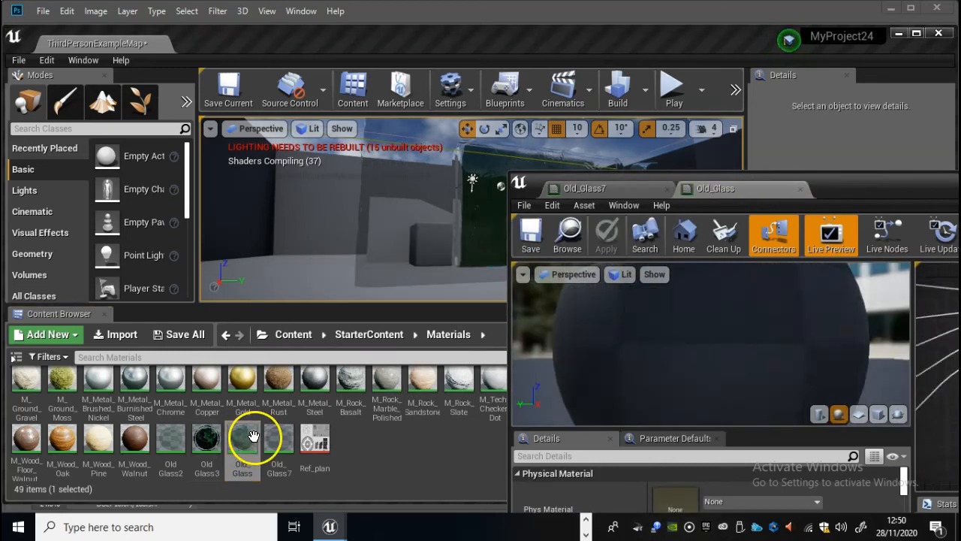
pyautogui.moveTo(832, 199); pyautogui.dragTo(478, 69)
pyautogui.moveTo(832, 237); pyautogui.dragTo(847, 243, button='right')
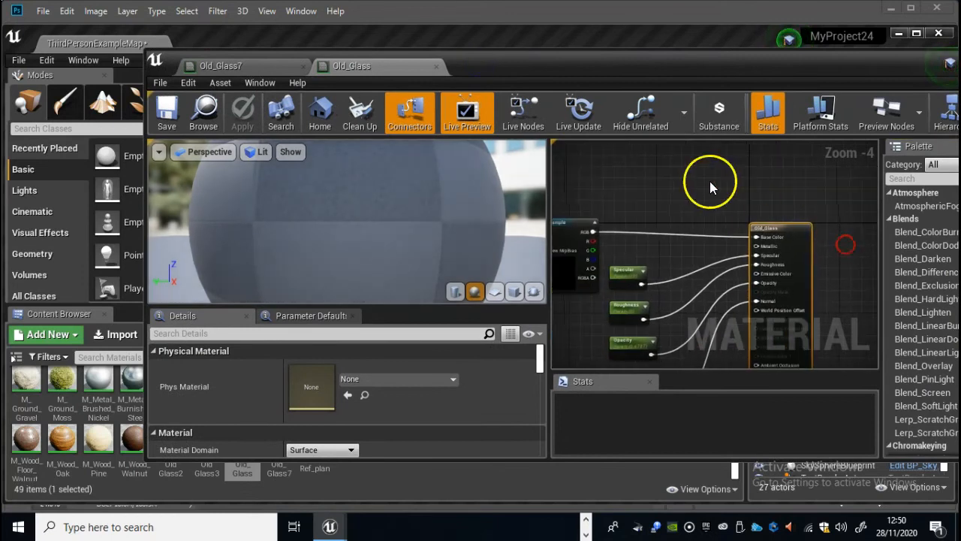
# Compare the Old_Glass graph, including its Lerp, Refraction and Fresnel nodes, with the Old_Glass7 graph.
pyautogui.click(228, 65)
pyautogui.click(372, 66)
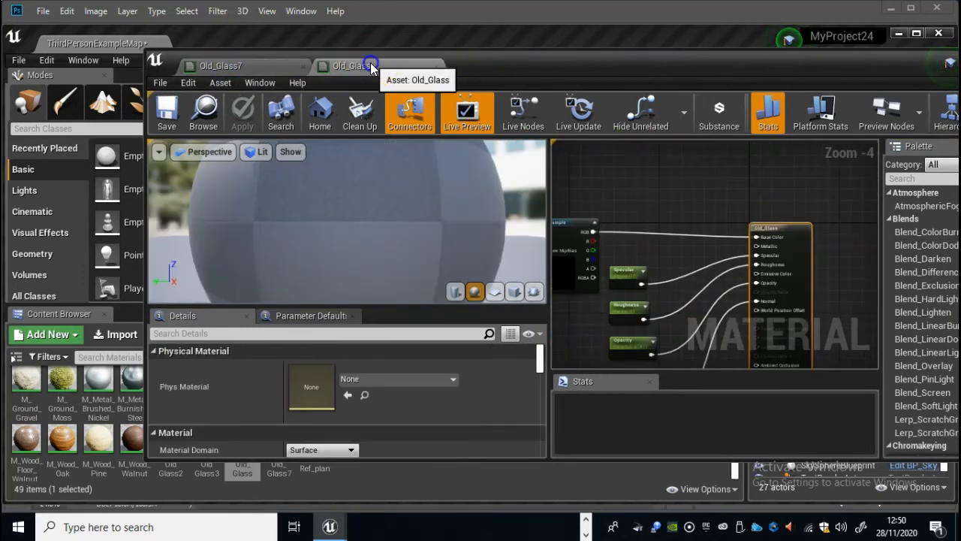
pyautogui.moveTo(552, 161); pyautogui.dragTo(683, 160, button='right')
pyautogui.scroll(-2, 711, 170)
pyautogui.moveTo(642, 235); pyautogui.dragTo(704, 198, button='right')
pyautogui.scroll(2, 685, 210)
pyautogui.moveTo(666, 248); pyautogui.dragTo(731, 188, button='right')
pyautogui.click(698, 225)
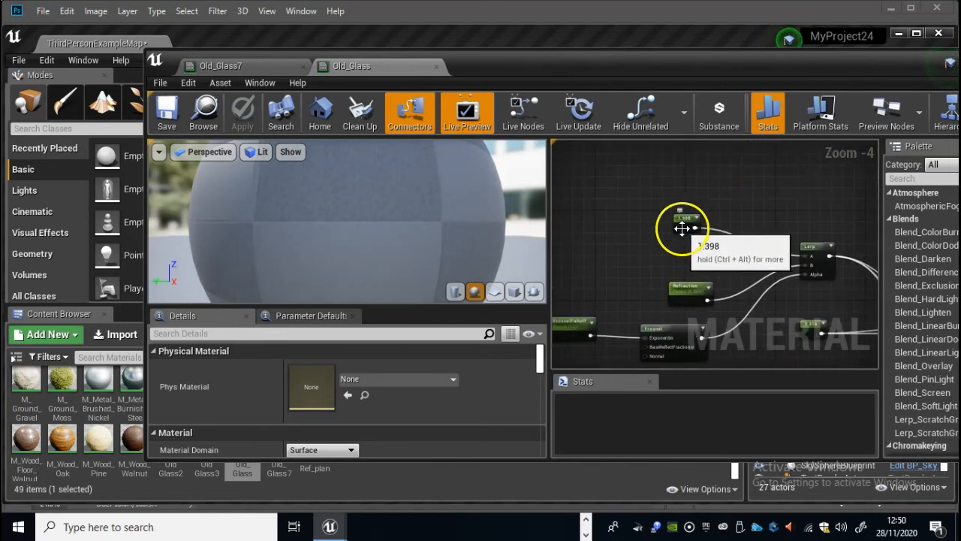
pyautogui.click(237, 66)
pyautogui.moveTo(597, 228); pyautogui.dragTo(730, 335, button='right')
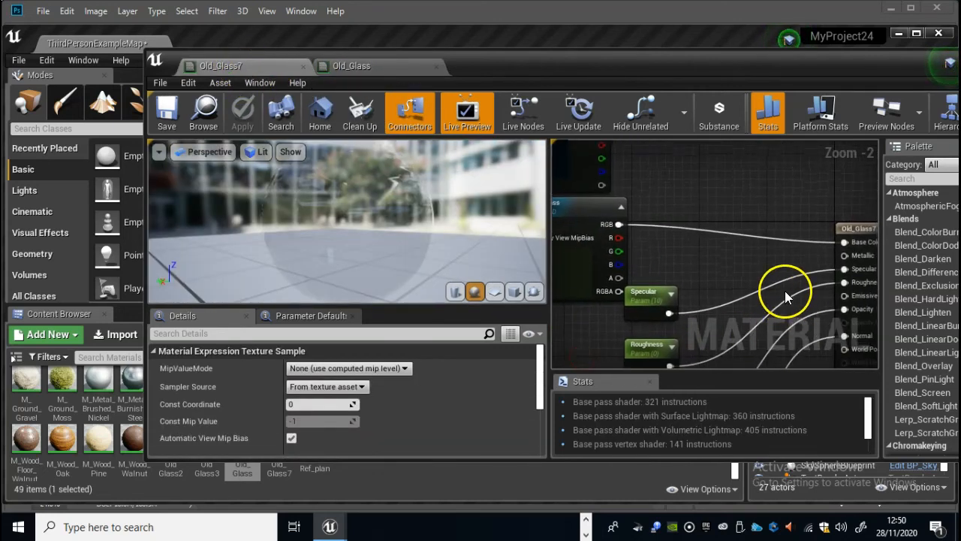
# Compare the constant feeding the Lerp node's A input in Old_Glass7 with its counterpart in Old_Glass.
pyautogui.scroll(-2, 785, 292)
pyautogui.moveTo(631, 323); pyautogui.dragTo(739, 138, button='right')
pyautogui.moveTo(682, 185); pyautogui.dragTo(763, 165, button='right')
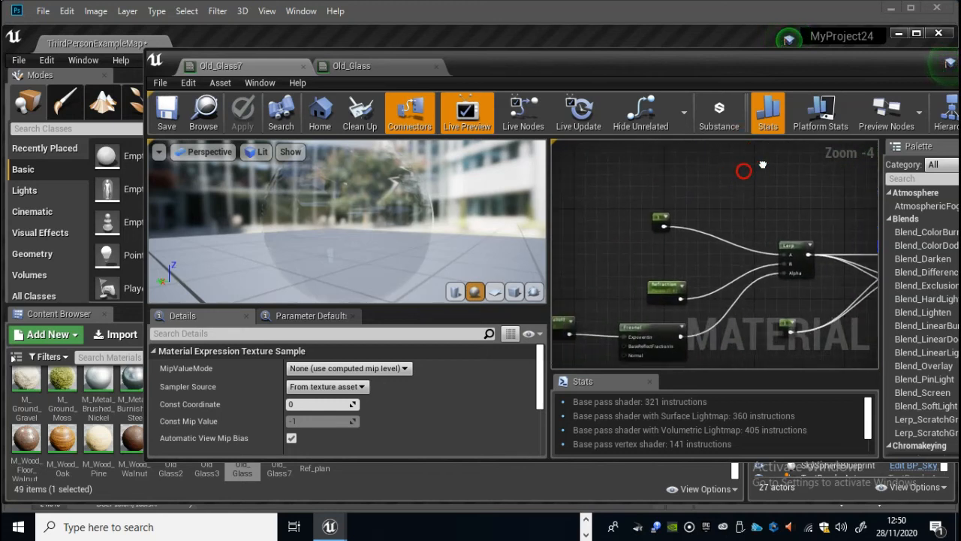
pyautogui.scroll(2, 732, 188)
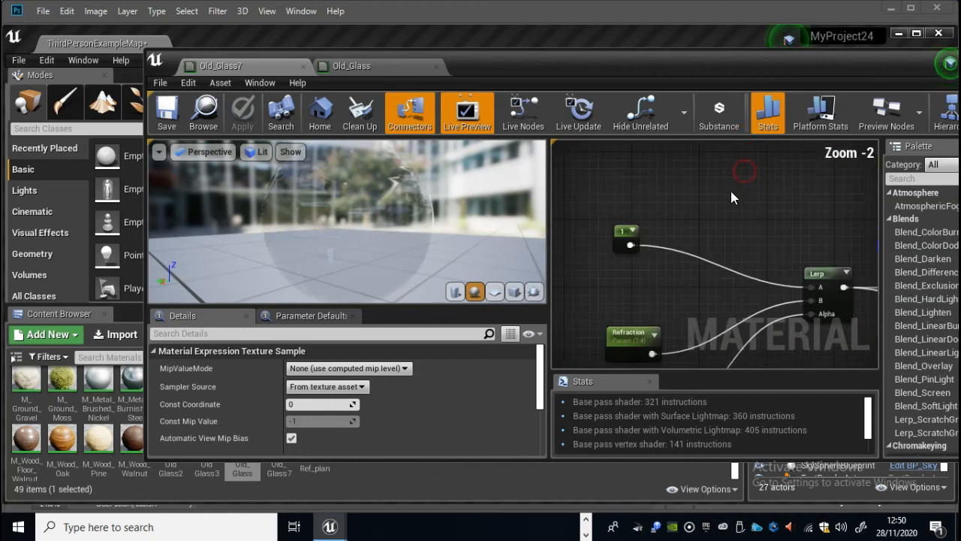
pyautogui.click(624, 246)
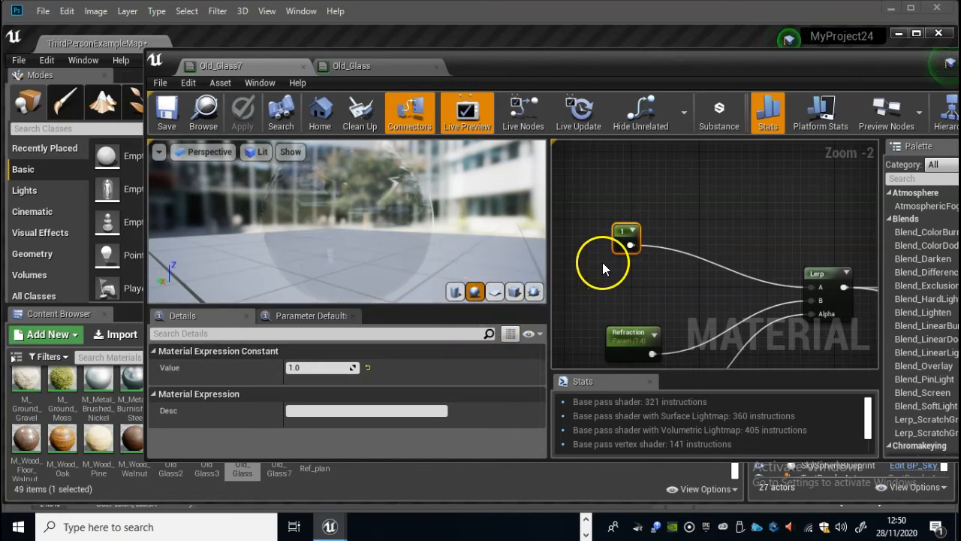
pyautogui.click(344, 66)
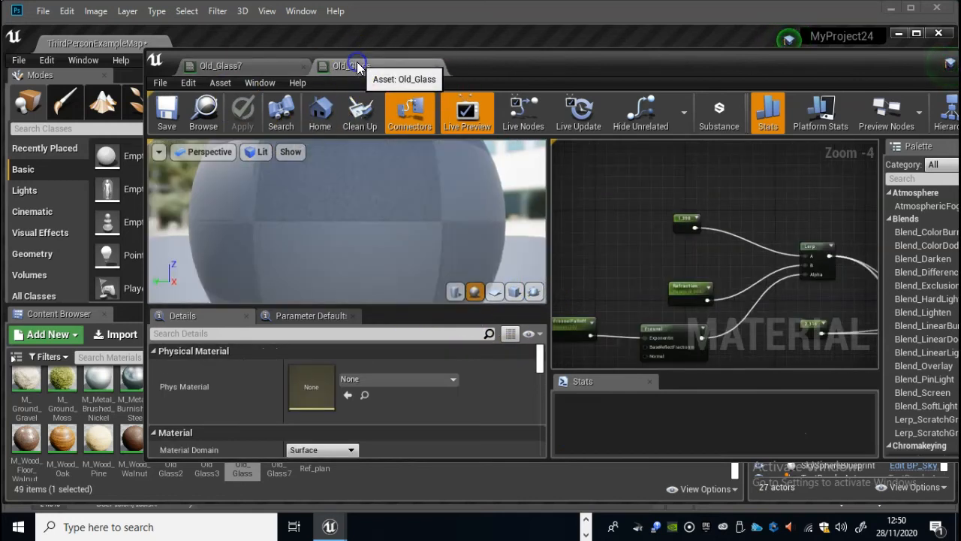
pyautogui.click(681, 224)
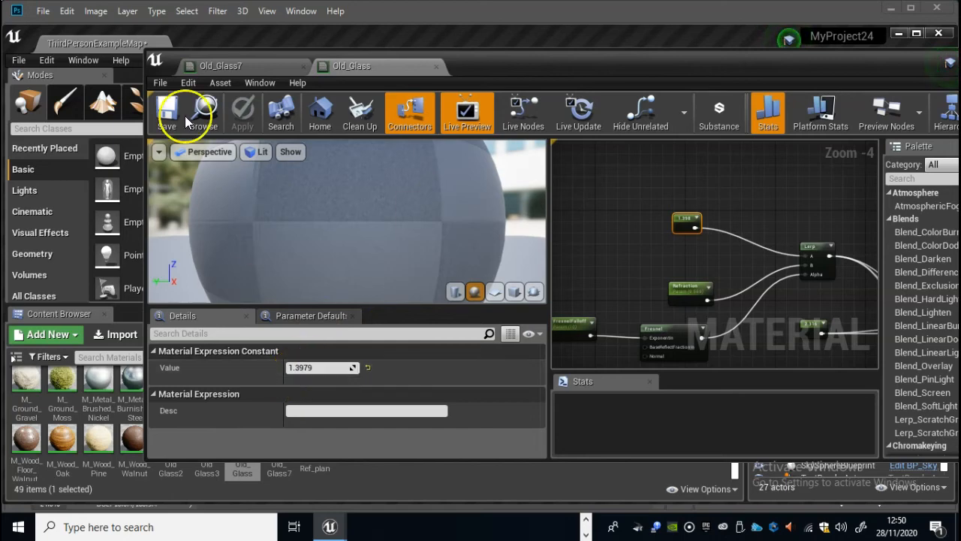
# Set the constant feeding the Lerp's A input in Old_Glass7 to 1.4, apply the change, check the preview sphere and save the material.
pyautogui.click(226, 66)
pyautogui.moveTo(473, 58); pyautogui.dragTo(652, 66)
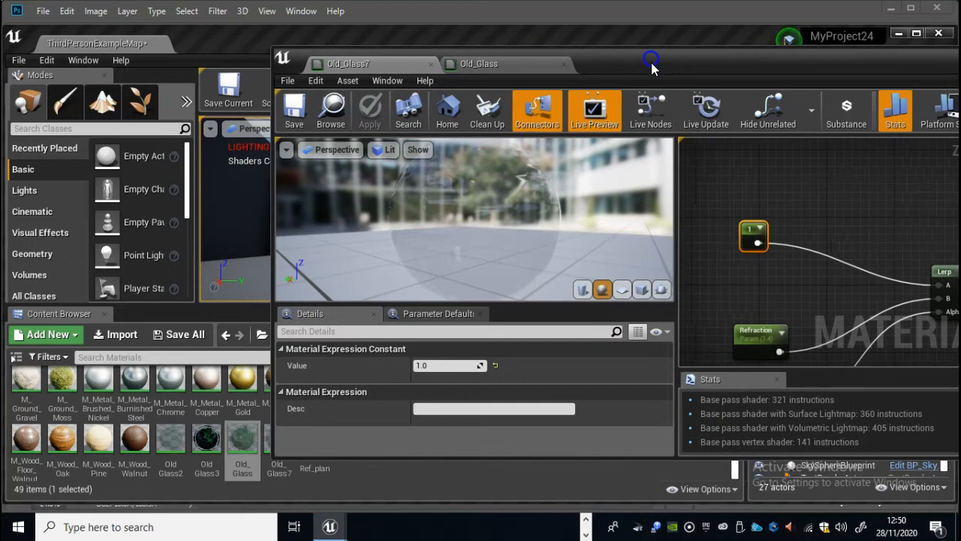
pyautogui.moveTo(425, 366); pyautogui.dragTo(443, 365)
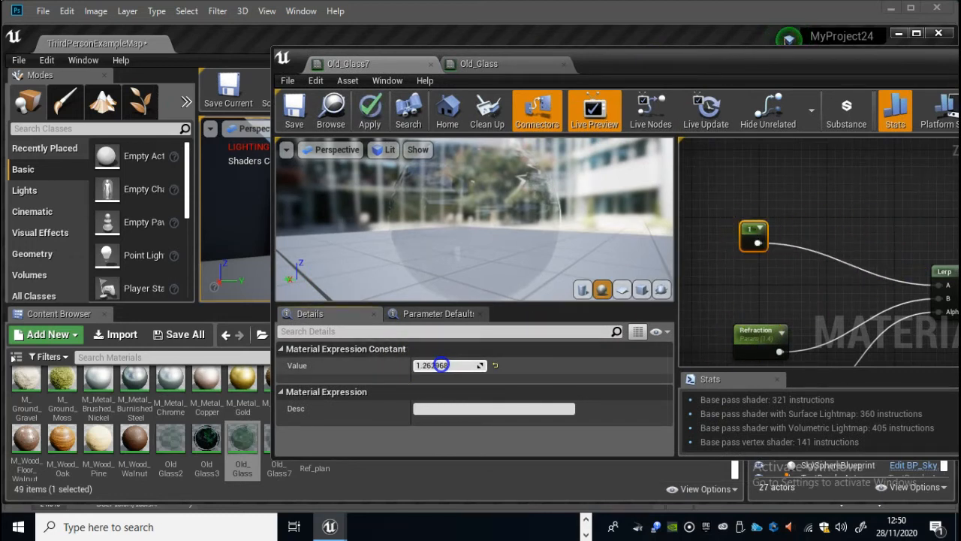
pyautogui.click(438, 366)
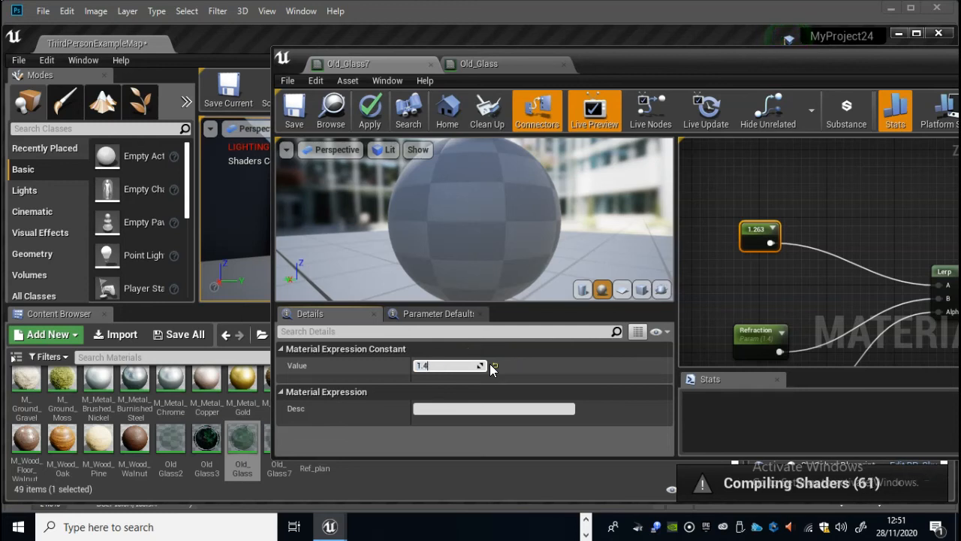
pyautogui.press('Return')
pyautogui.click(397, 247)
pyautogui.click(372, 105)
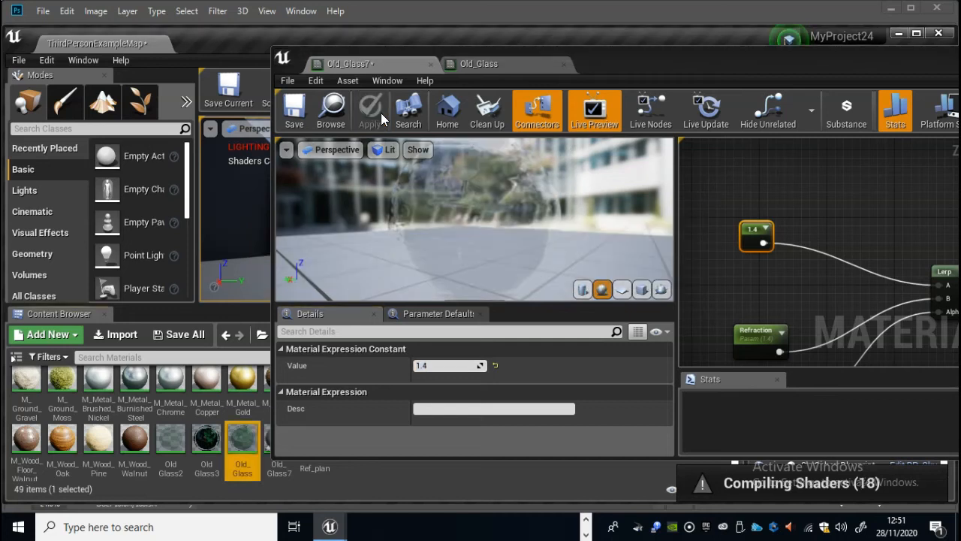
pyautogui.moveTo(491, 128); pyautogui.dragTo(502, 208)
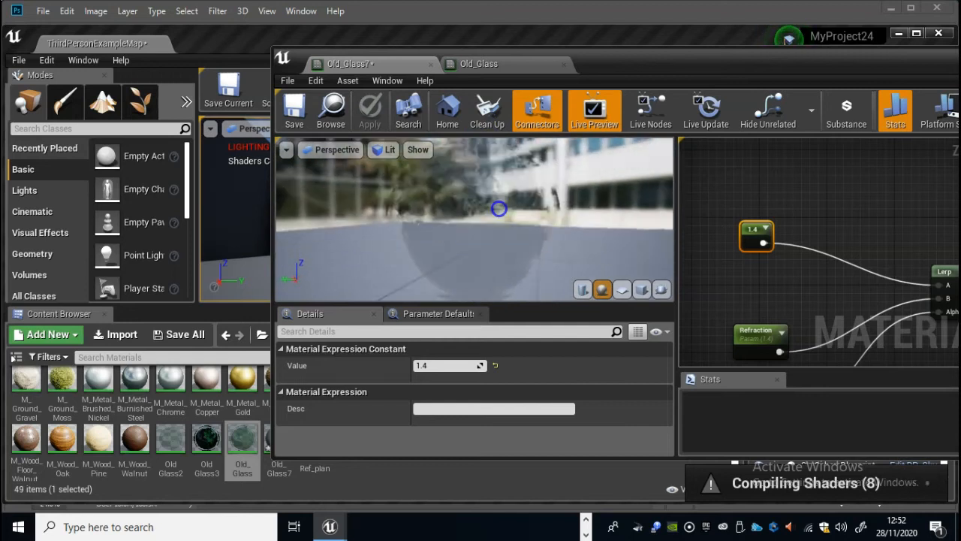
pyautogui.click(293, 108)
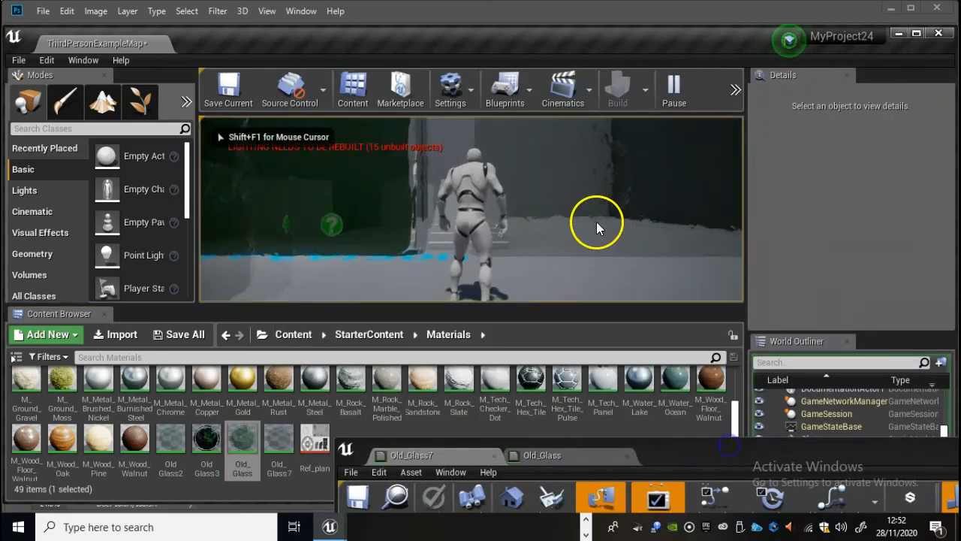
# Play the level full screen and walk the character around the Old_Glass7 block to examine its refraction from several sides.
pyautogui.press('F11')
pyautogui.press('w')
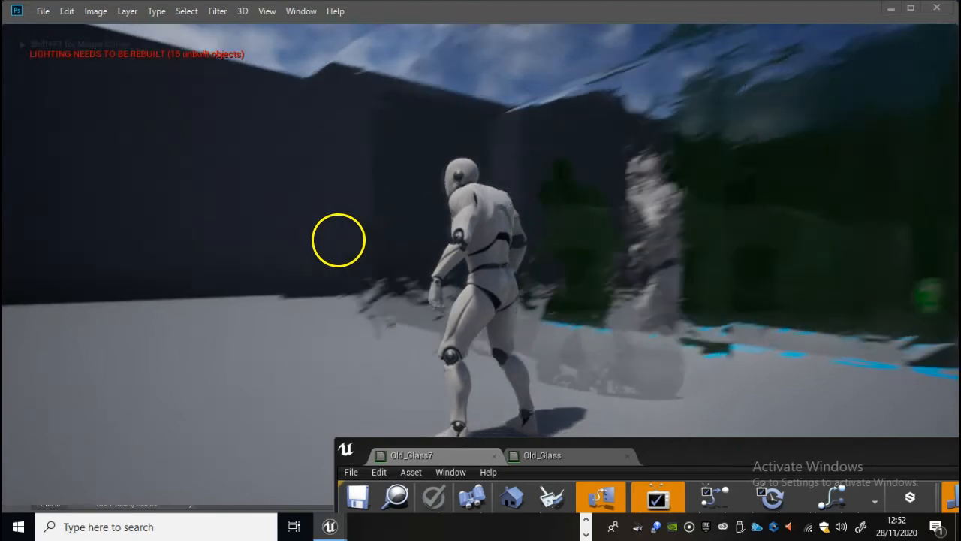
pyautogui.press('w')
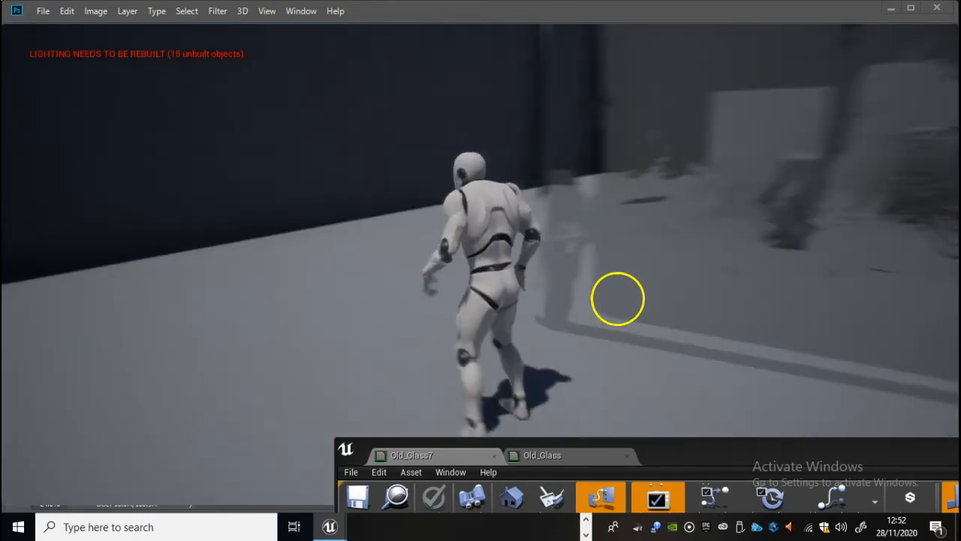
pyautogui.press('w')
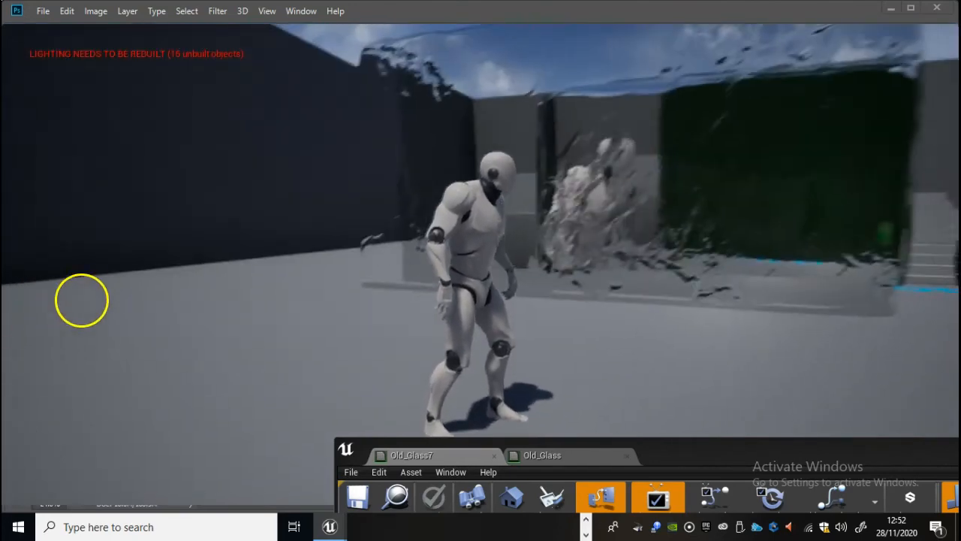
pyautogui.press('w')
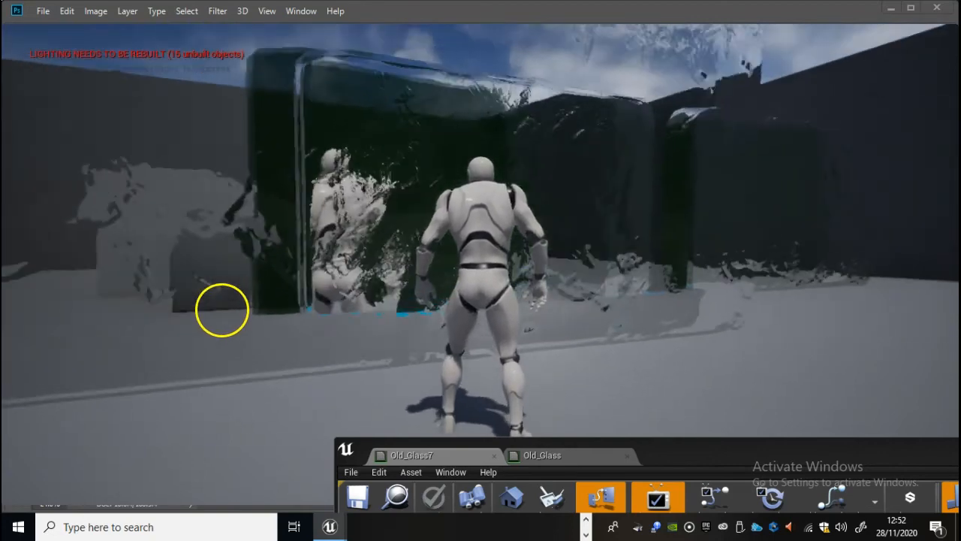
pyautogui.press('w')
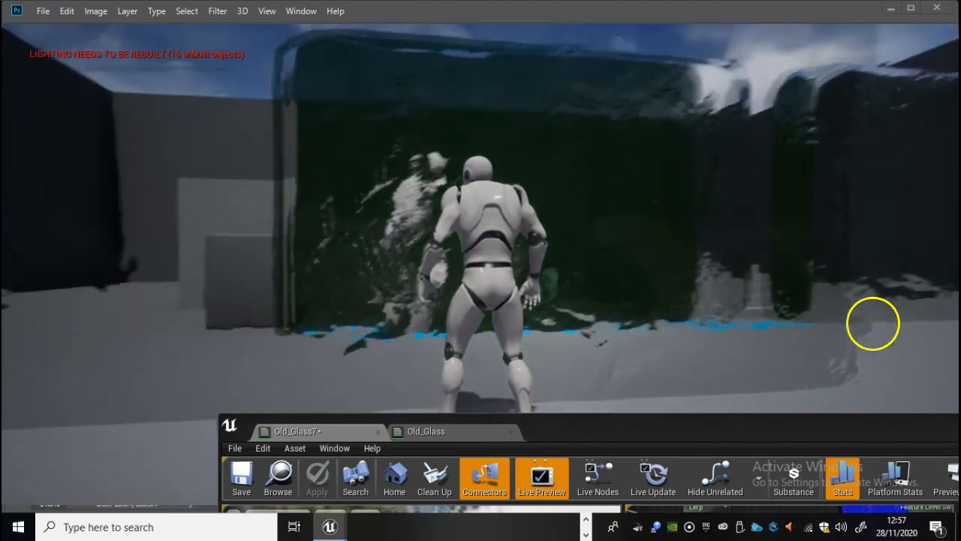
pyautogui.press('w')
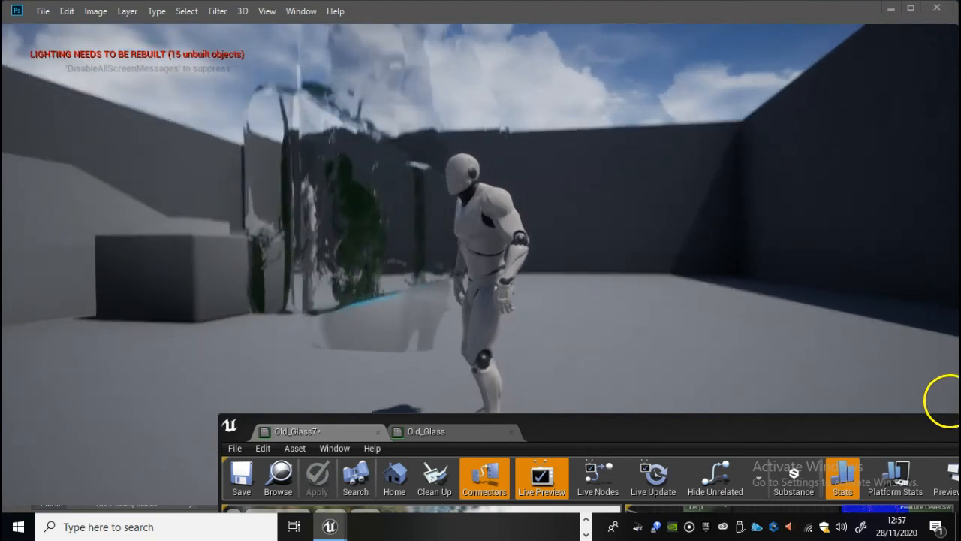
pyautogui.press('w')
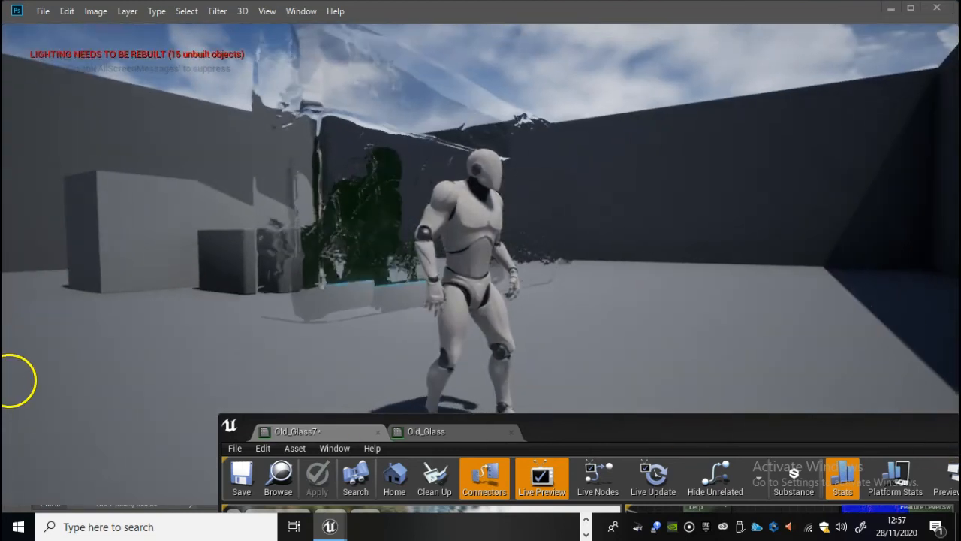